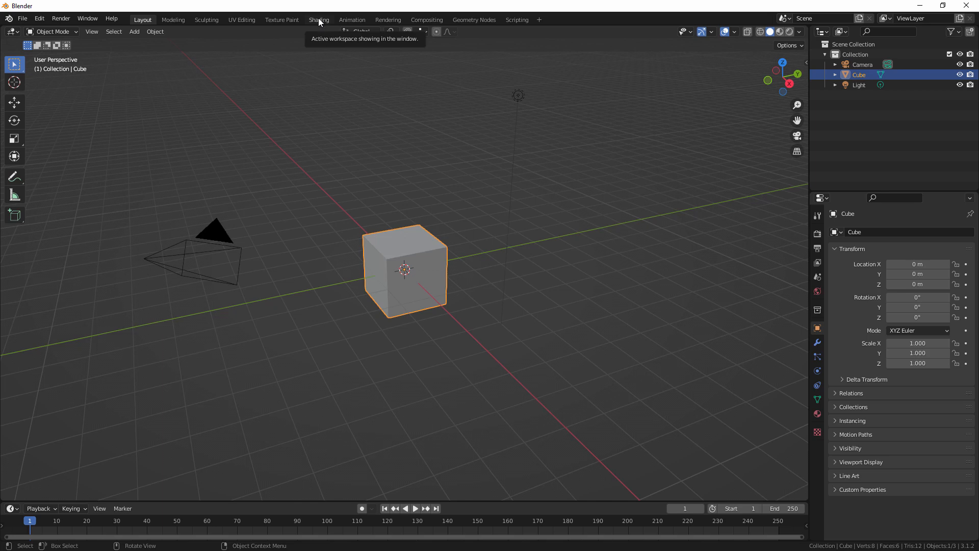
# - Look over the cube's material in the Shading workspace and the Wikipedia color temperature chart, and return to the Layout workspace
pyautogui.click(318, 19)
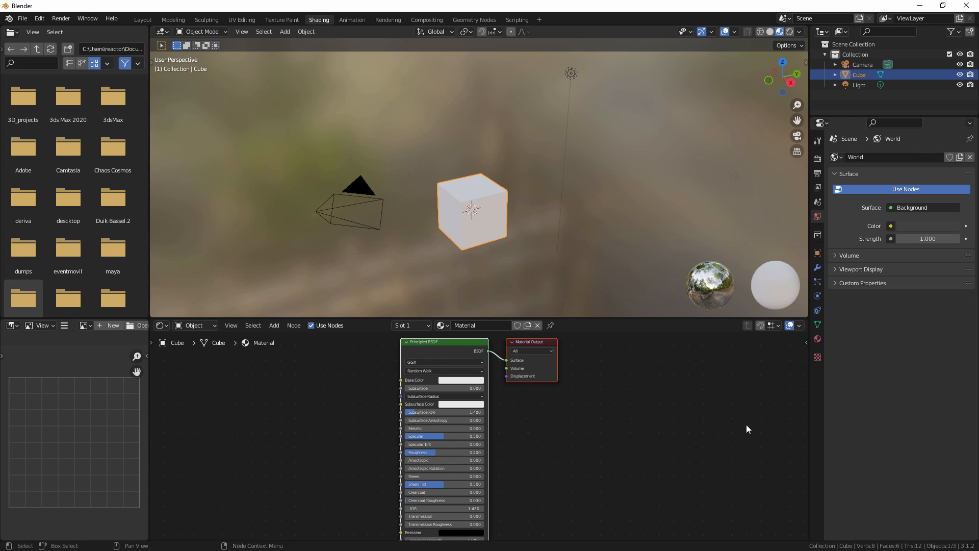
pyautogui.click(818, 339)
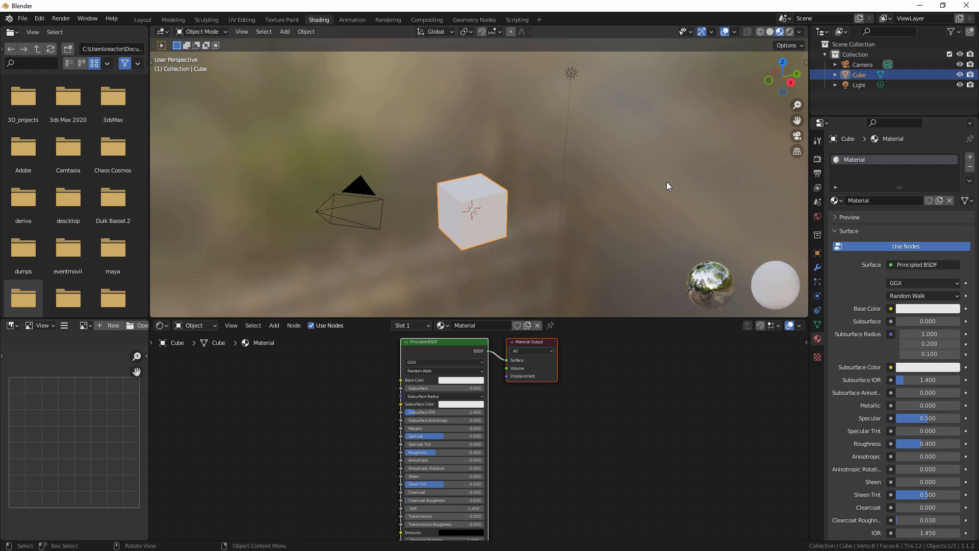
pyautogui.hotkey('alt', 'Tab')
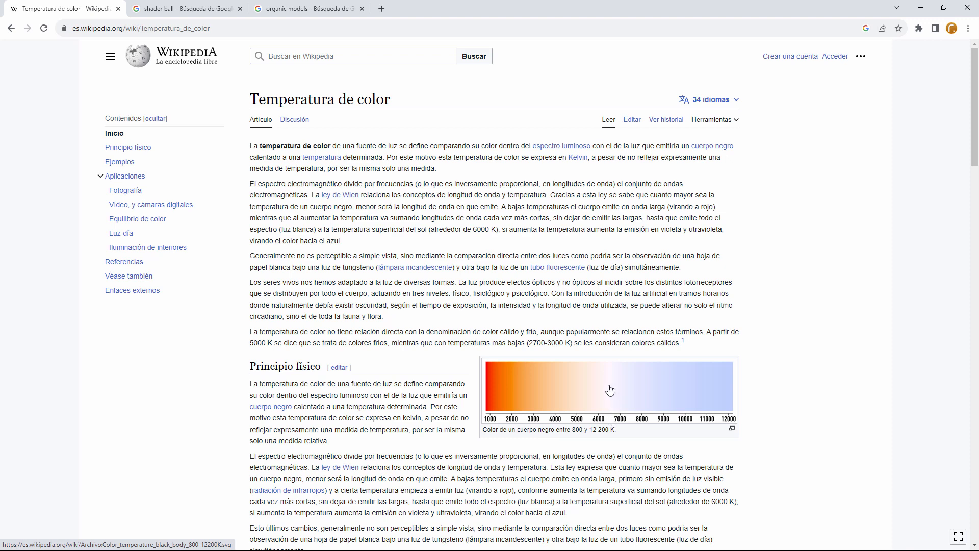
pyautogui.hotkey('alt', 'Tab')
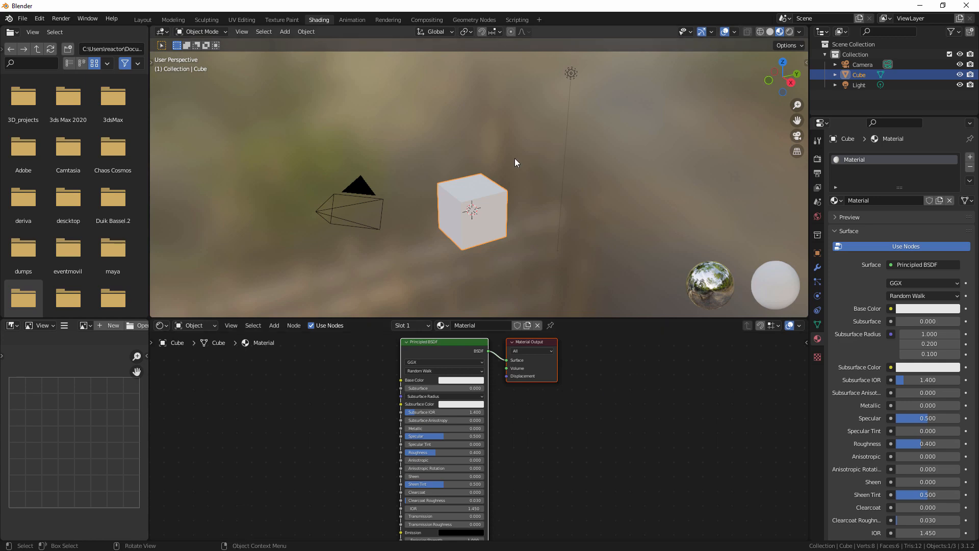
pyautogui.click(143, 20)
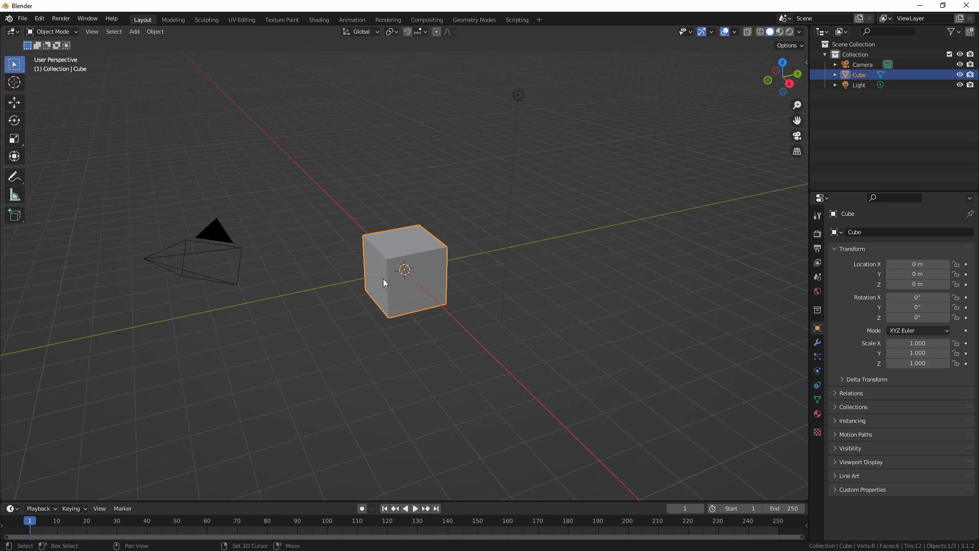
# - Add a mesh plane at the world origin with a size of 15 m to serve as the floor
pyautogui.hotkey('shift', 'a')
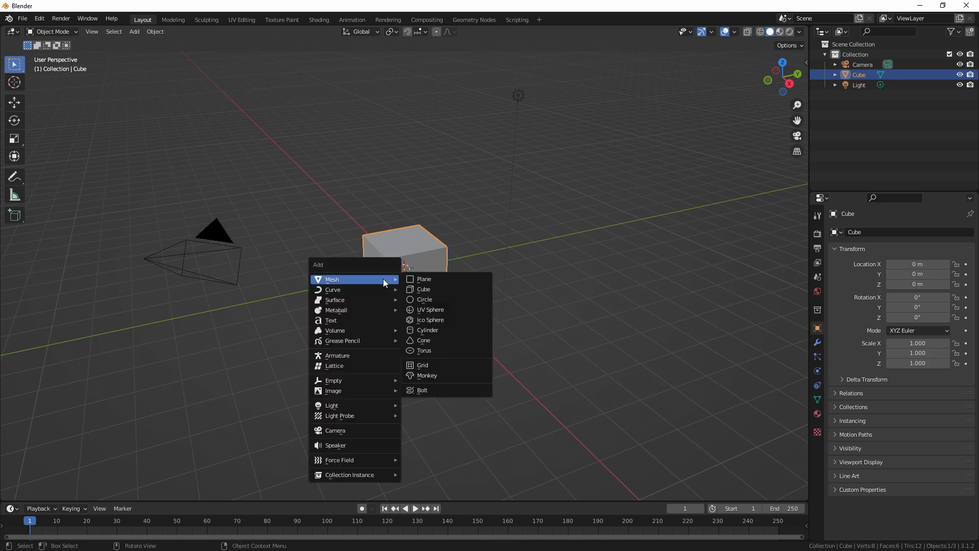
pyautogui.click(434, 281)
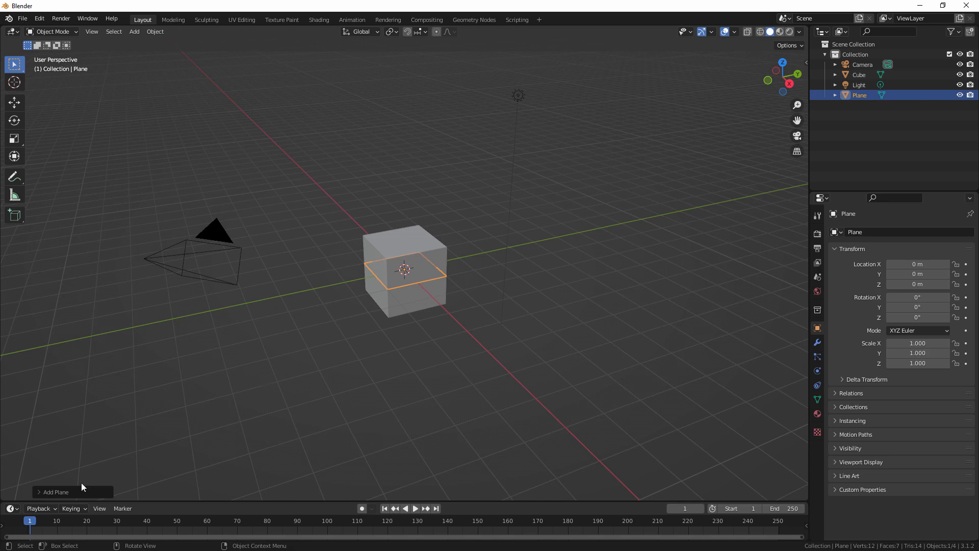
pyautogui.click(66, 490)
pyautogui.click(131, 403)
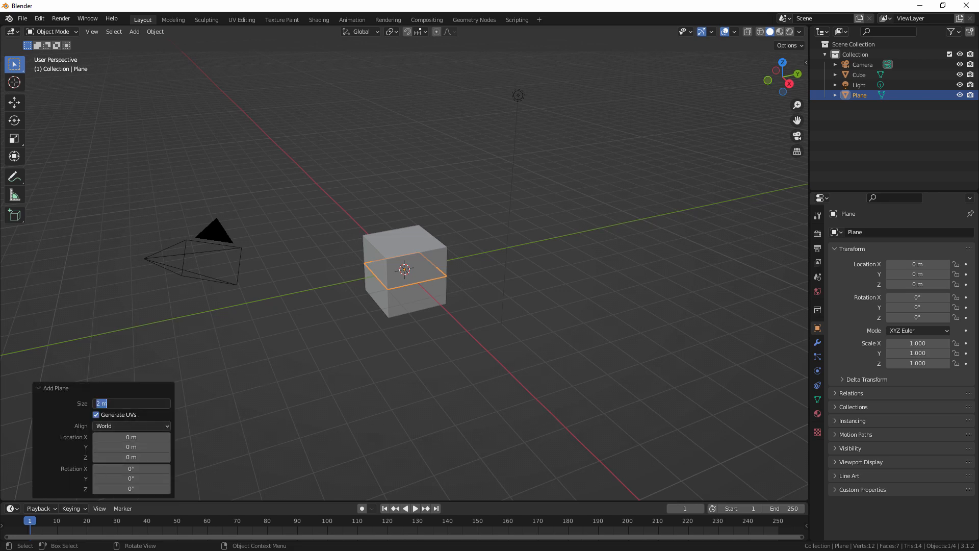
pyautogui.write('15')
pyautogui.press('Return')
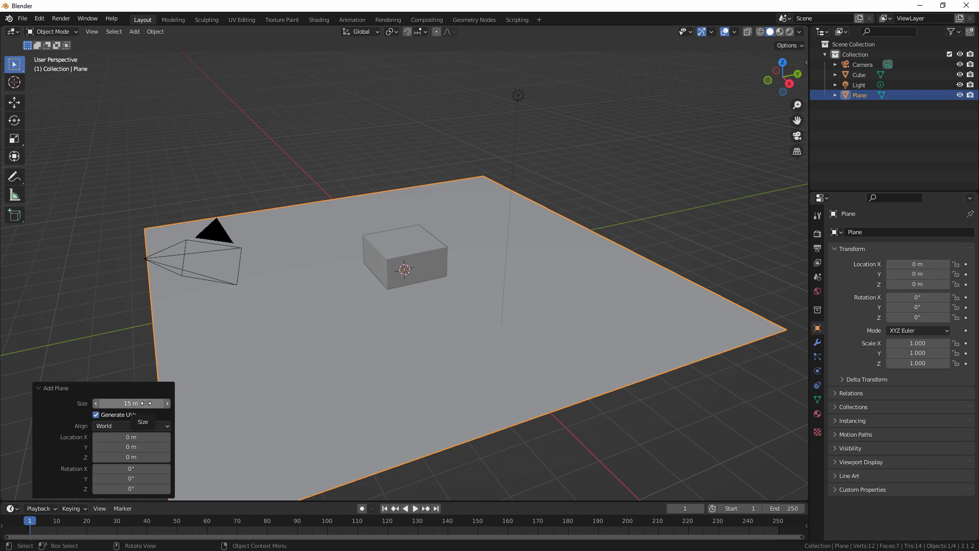
# - Raise the cube onto the plane by setting its Z location to 1 m
pyautogui.click(412, 247)
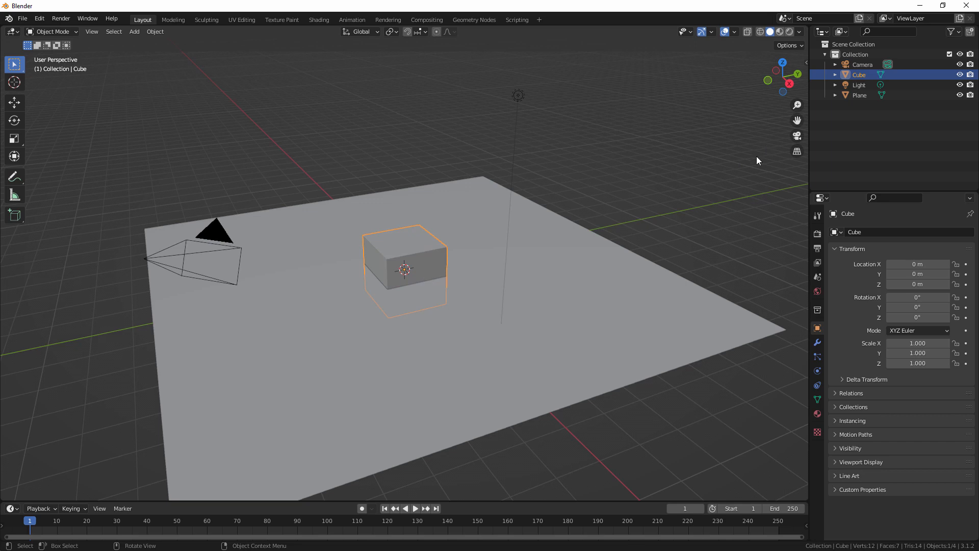
pyautogui.press('n')
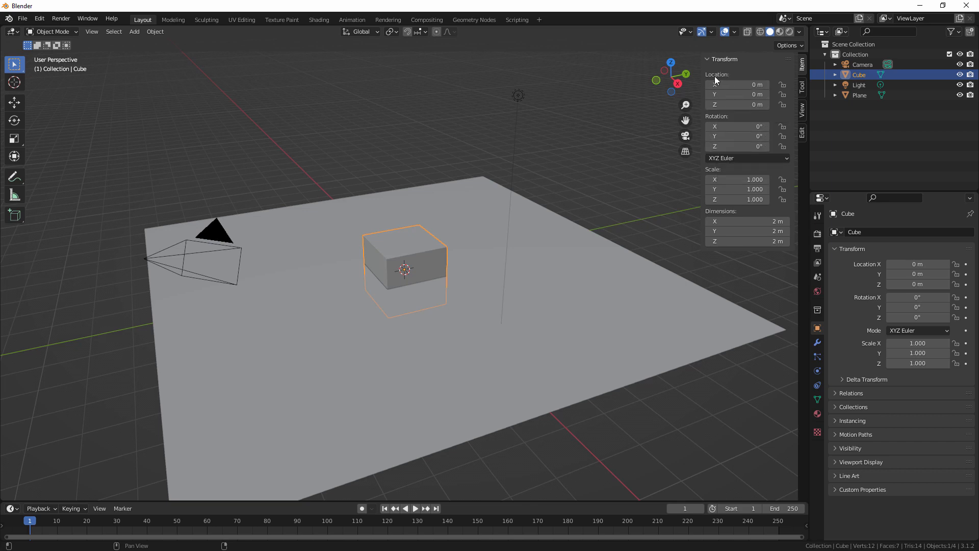
pyautogui.click(749, 104)
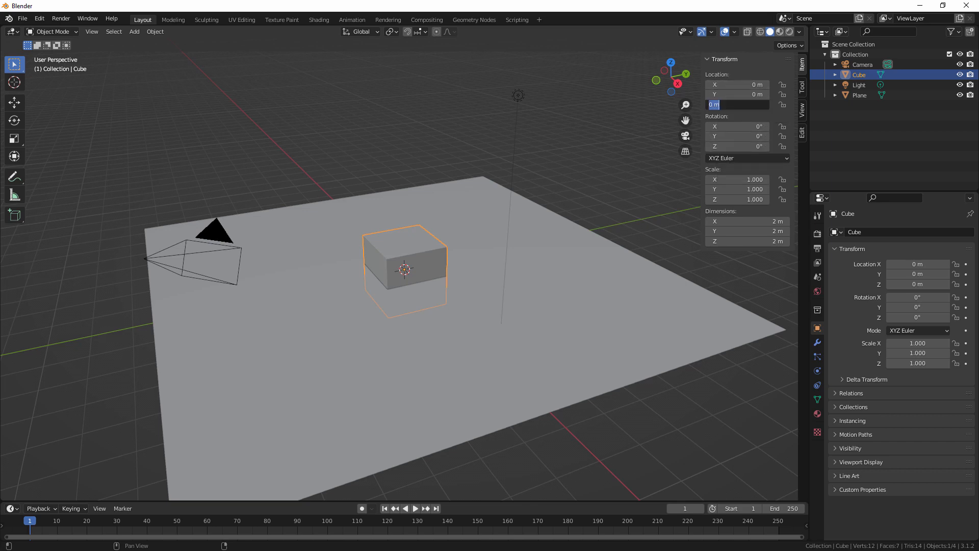
pyautogui.write('1')
pyautogui.press('Return')
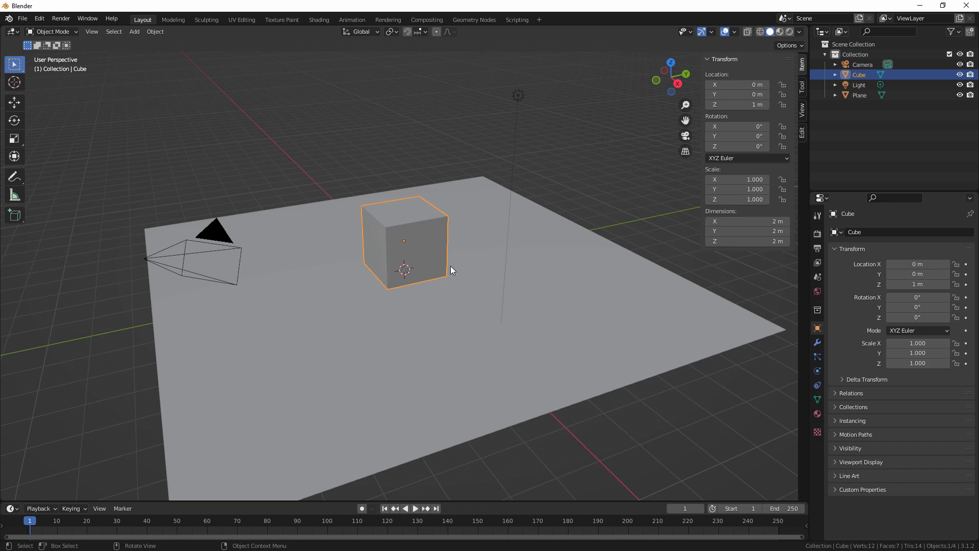
# - Set the base color of the cube's material to pure white with a value of 1.000
pyautogui.click(818, 413)
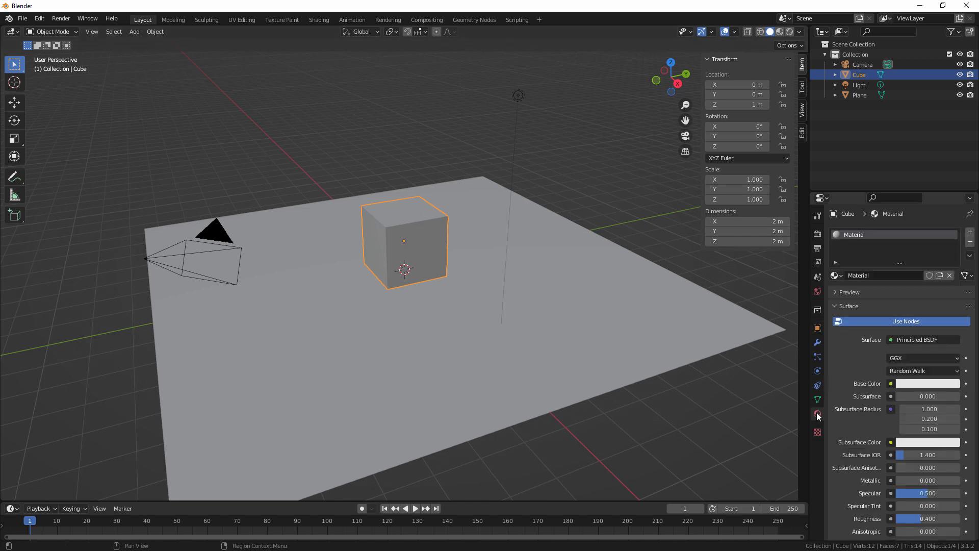
pyautogui.click(920, 385)
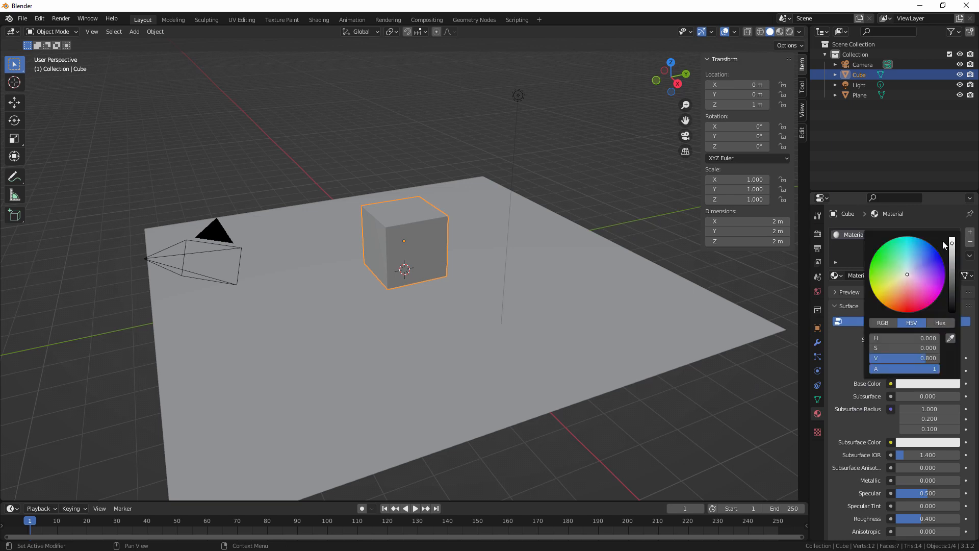
pyautogui.moveTo(952, 247); pyautogui.dragTo(952, 240)
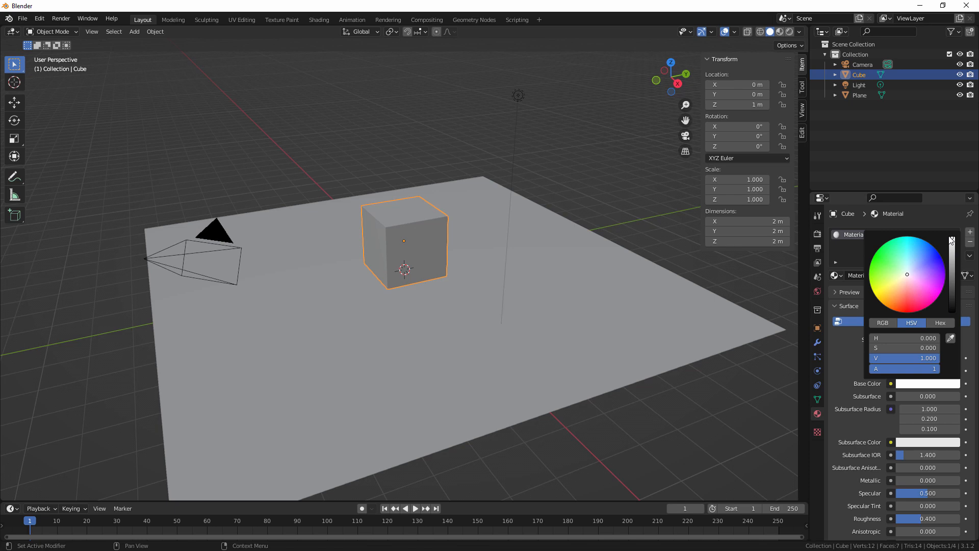
# - Assign the cube's existing material, Material, to the floor plane
pyautogui.click(571, 325)
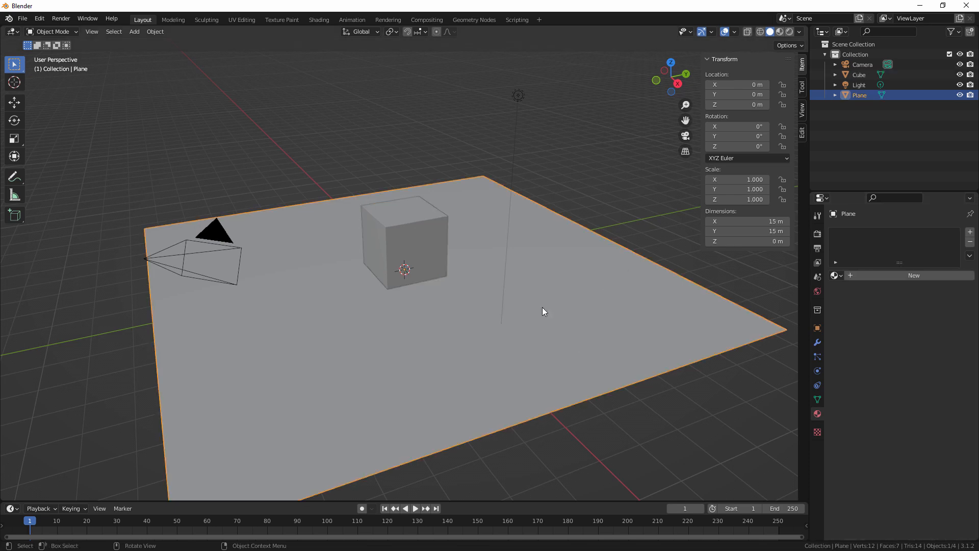
pyautogui.click(837, 276)
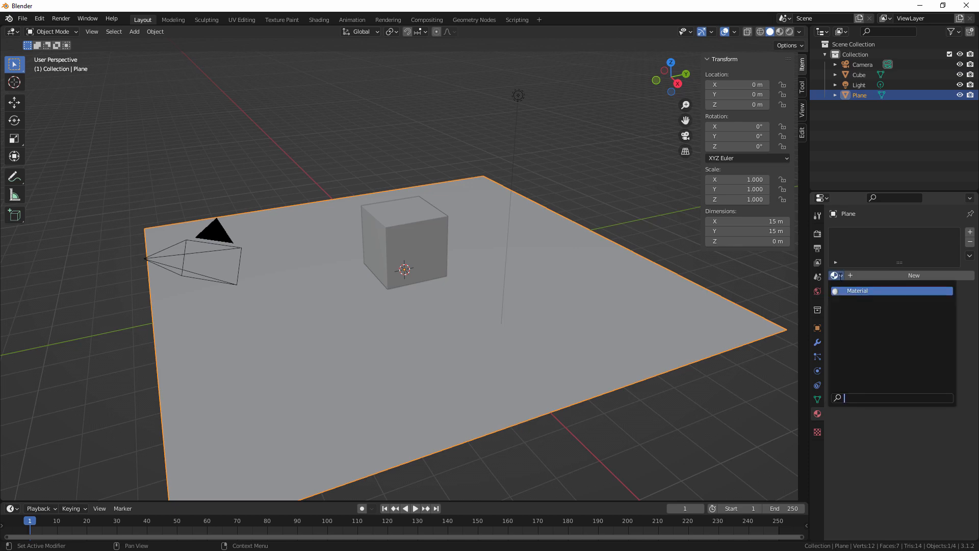
pyautogui.click(862, 291)
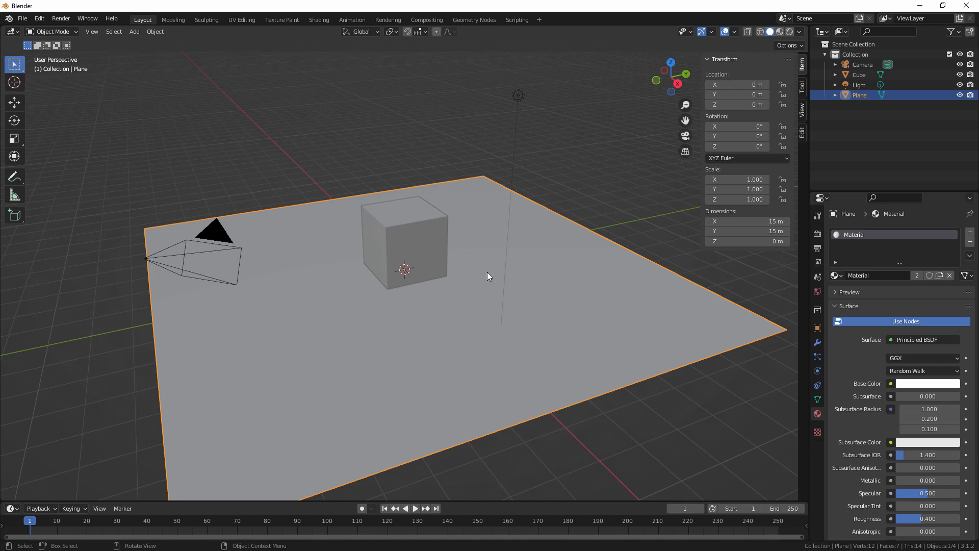
# - Check the scene in Material Preview, return to Solid shading, and set the shared material's Specular to 0
pyautogui.click(781, 32)
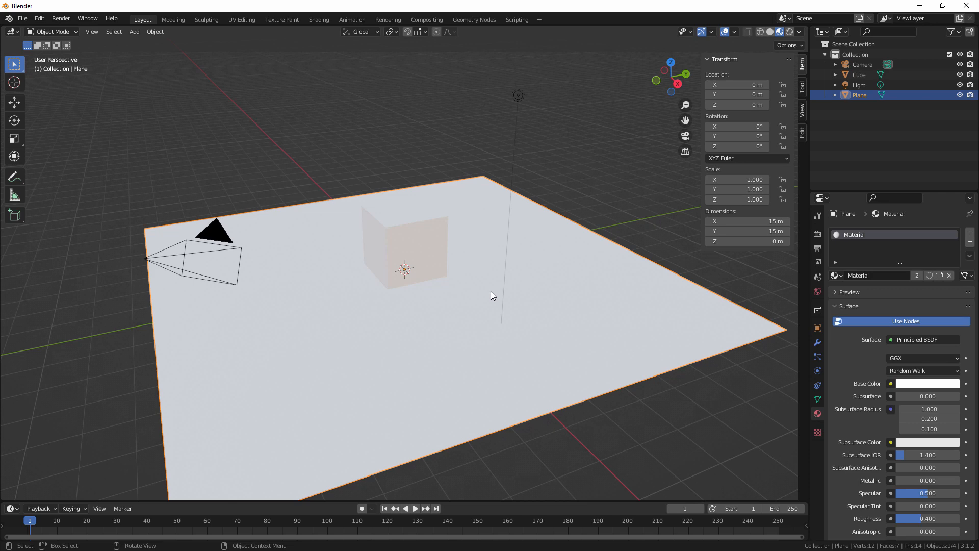
pyautogui.click(770, 32)
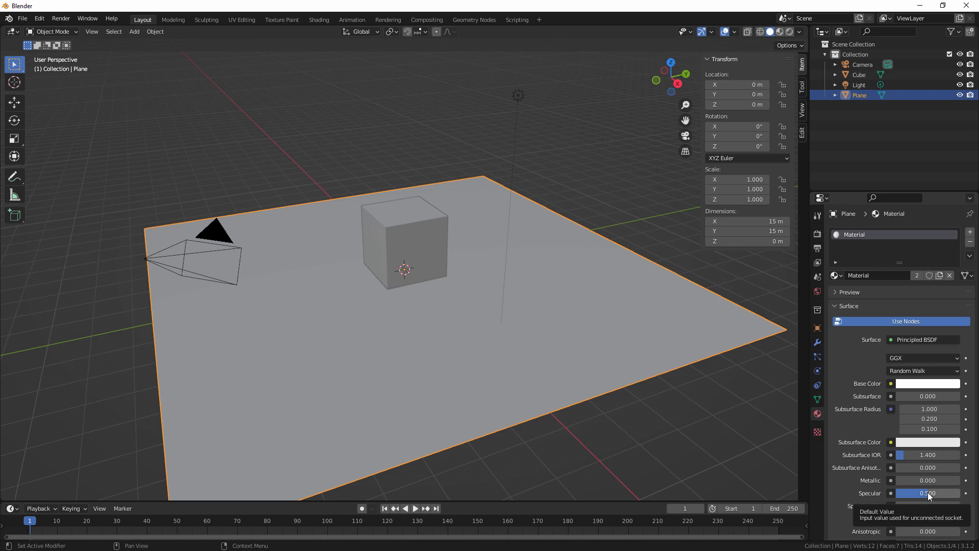
pyautogui.moveTo(928, 493); pyautogui.dragTo(895, 493)
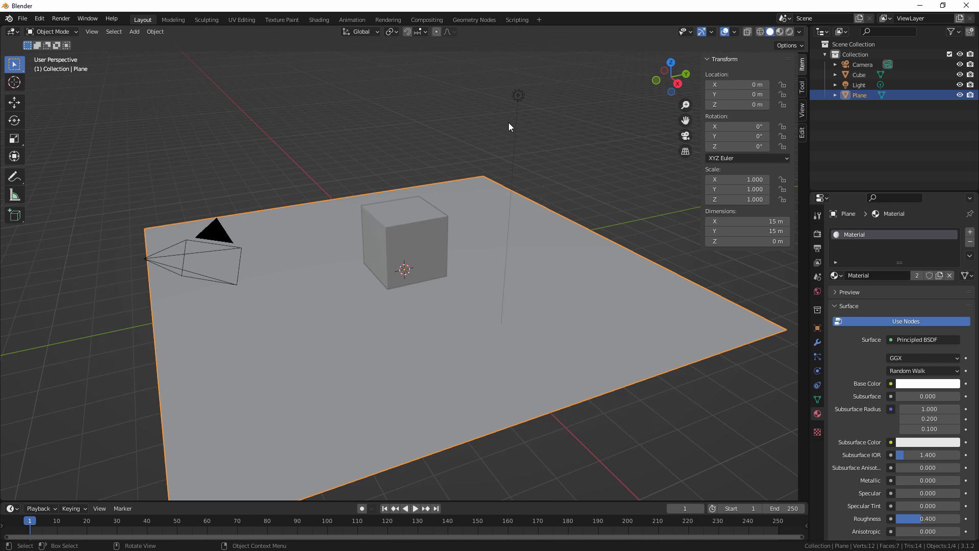
# - Move the point light horizontally above the plane to about X 3.9 m and Y 2.3 m
pyautogui.click(518, 96)
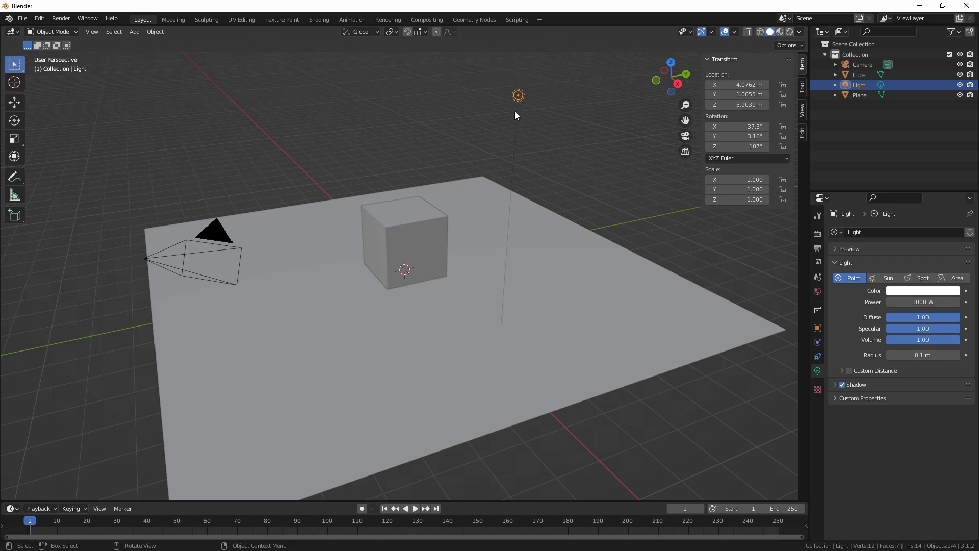
pyautogui.moveTo(515, 111); pyautogui.dragTo(503, 244, button='middle')
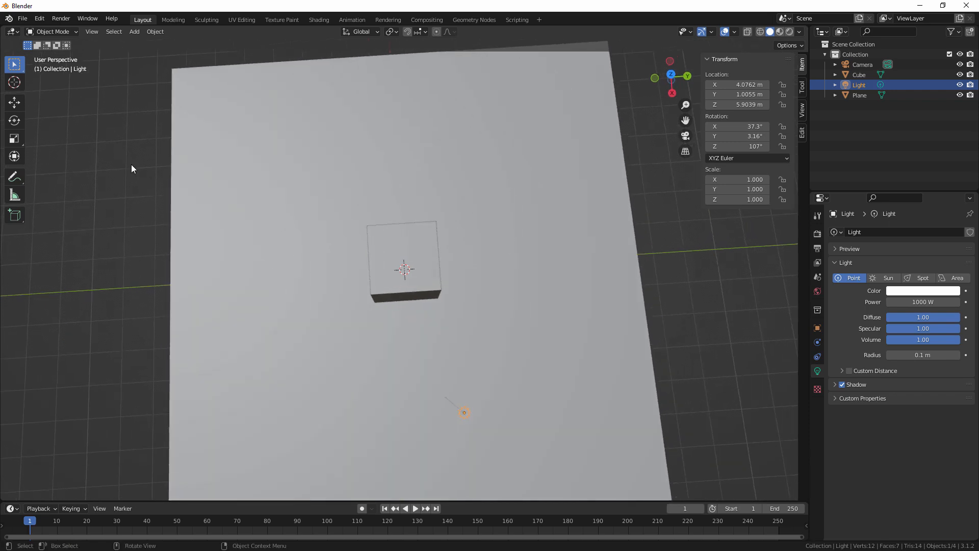
pyautogui.click(21, 102)
pyautogui.moveTo(397, 292); pyautogui.dragTo(508, 408, button='middle')
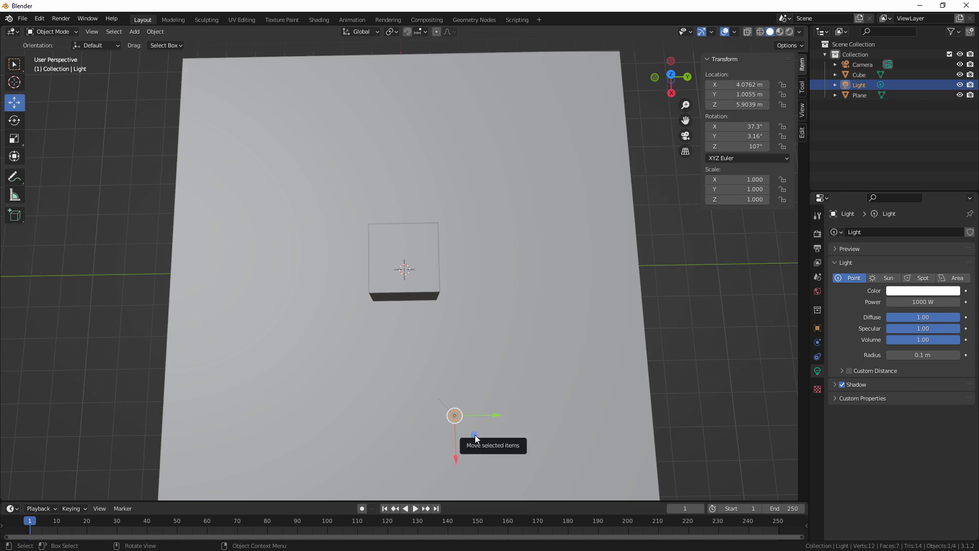
pyautogui.moveTo(475, 435); pyautogui.dragTo(540, 426)
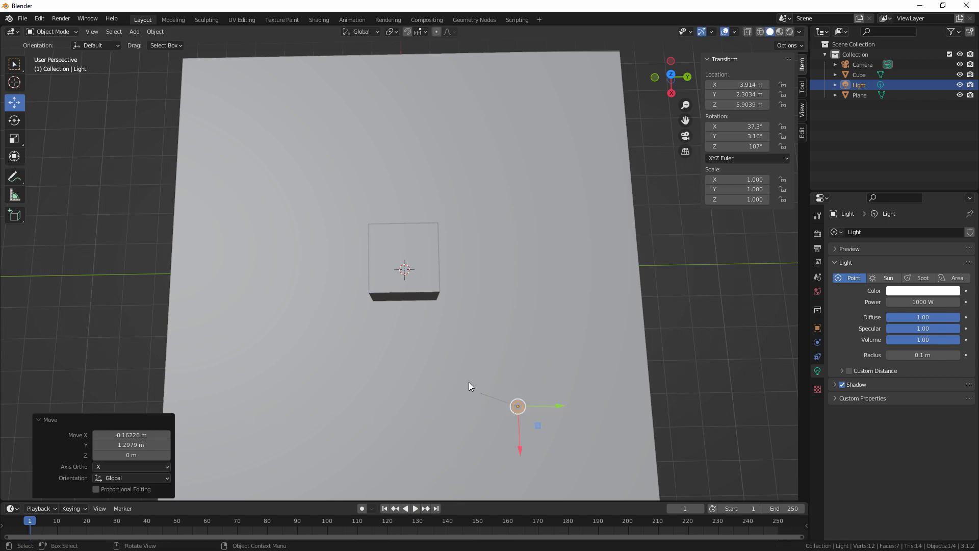
# - Lower the point light beside the cube to about Z 3.55 m, shifting it to about Y 2.87 m
pyautogui.moveTo(469, 386); pyautogui.dragTo(527, 355, button='middle')
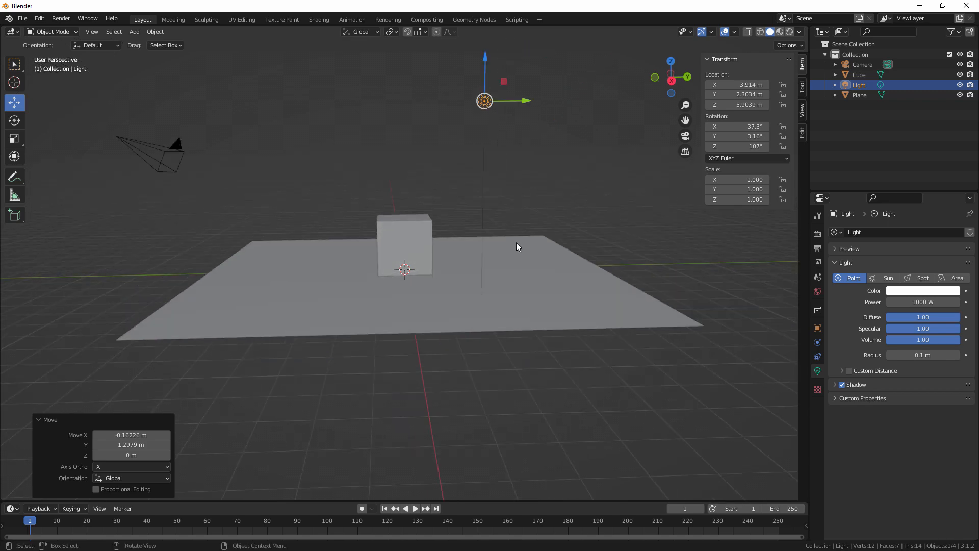
pyautogui.moveTo(504, 82); pyautogui.dragTo(521, 153)
pyautogui.moveTo(489, 236); pyautogui.dragTo(498, 269, button='middle')
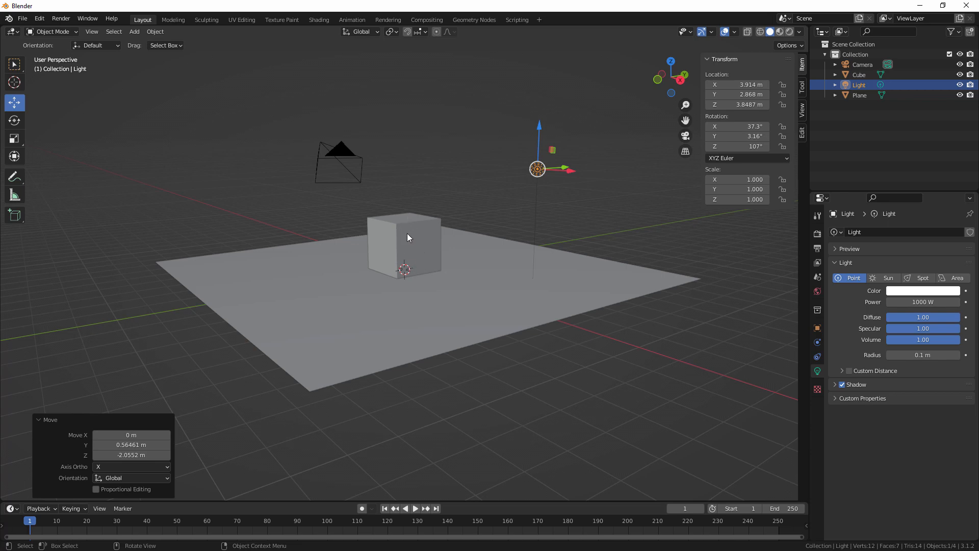
pyautogui.moveTo(461, 232)
pyautogui.mouseDown(button='middle')
pyautogui.moveTo(468, 238)
pyautogui.moveTo(436, 234)
pyautogui.moveTo(449, 224)
pyautogui.mouseUp(button='middle')
pyautogui.moveTo(531, 149); pyautogui.dragTo(531, 159)
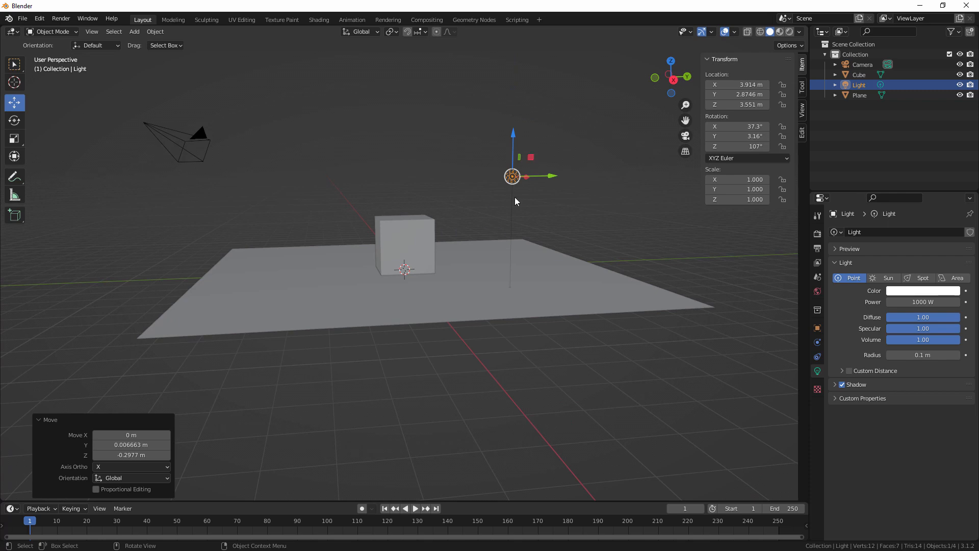
pyautogui.moveTo(515, 197); pyautogui.dragTo(537, 213, button='middle')
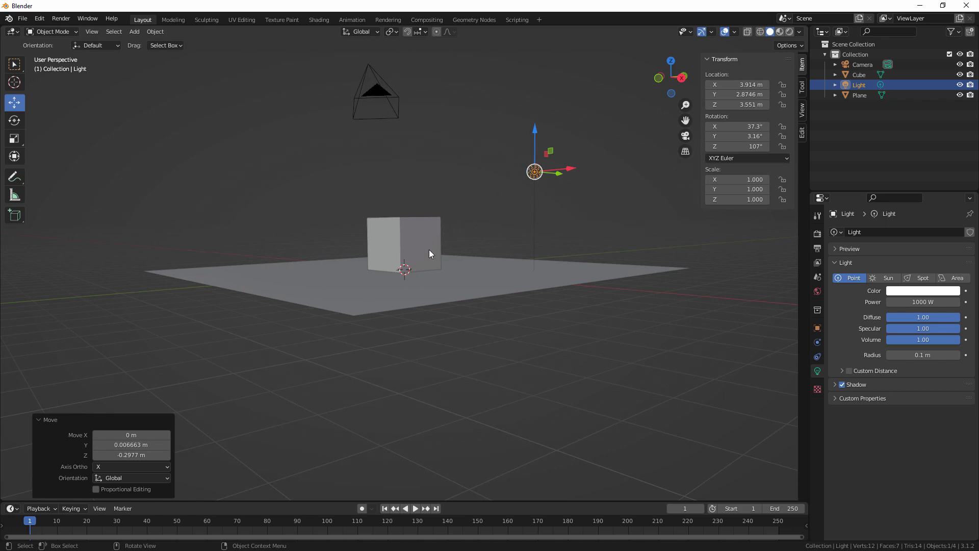
pyautogui.moveTo(478, 208); pyautogui.dragTo(431, 240, button='middle')
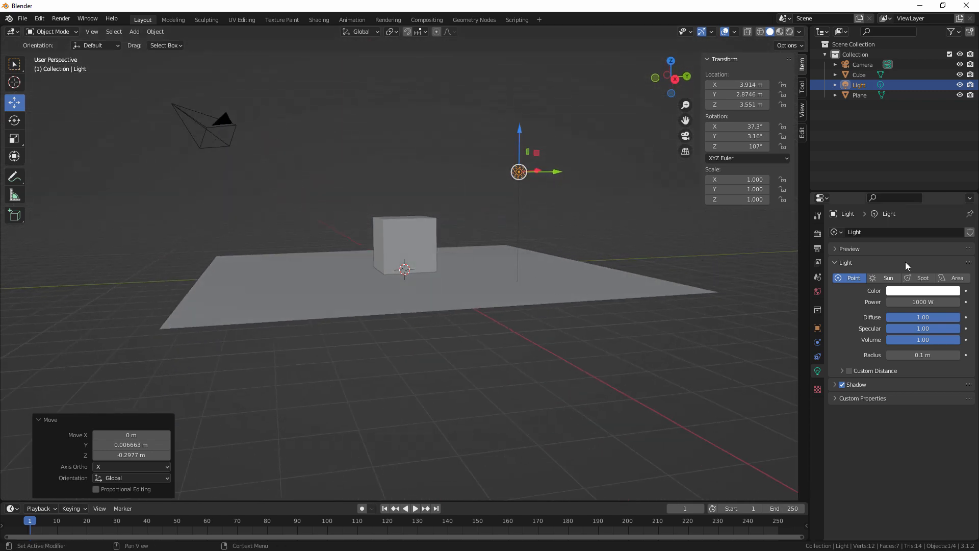
# - Set the point light's power to 4000 W
pyautogui.click(902, 293)
pyautogui.click(931, 304)
pyautogui.write('4000')
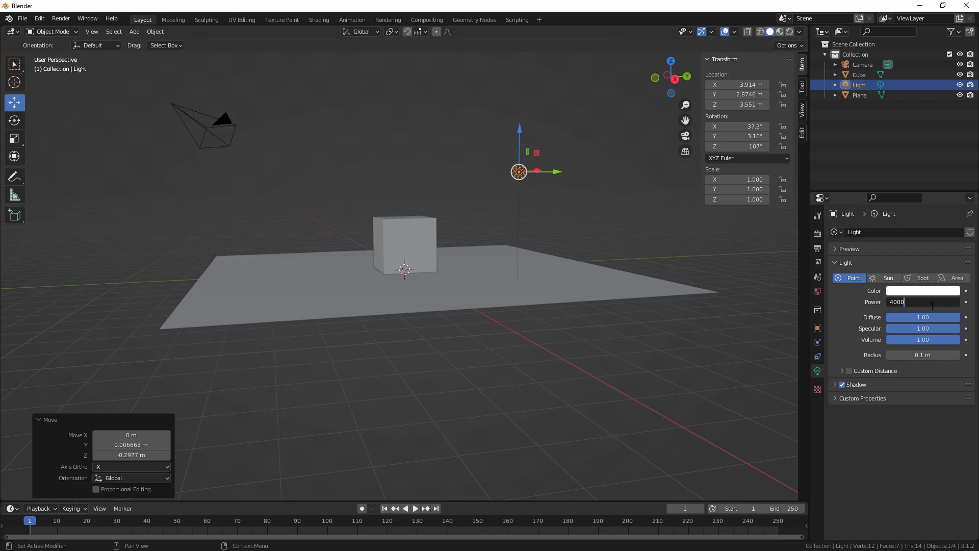
pyautogui.press('Return')
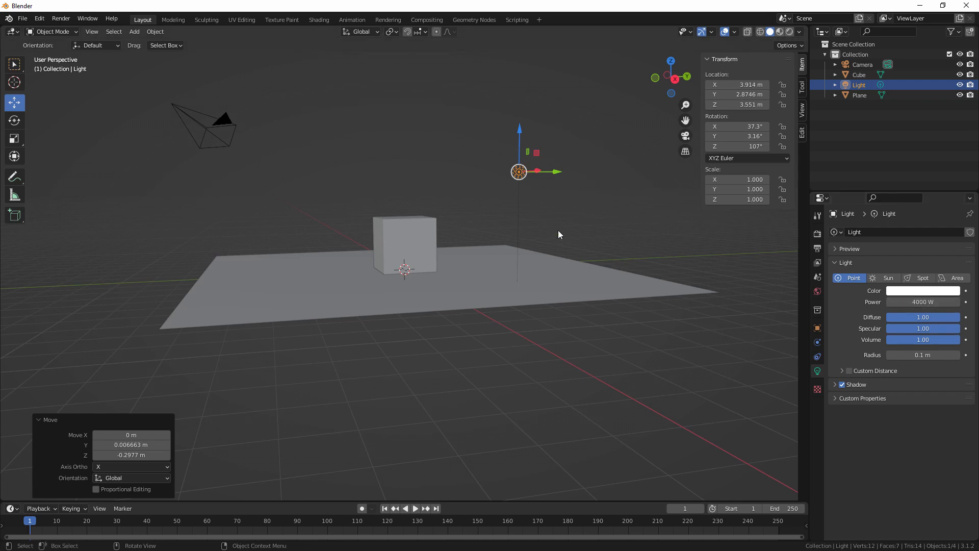
# - Duplicate the point light and move the copy along Y to about -3.91 m, on the other side of the cube
pyautogui.moveTo(550, 206); pyautogui.dragTo(534, 270, button='middle')
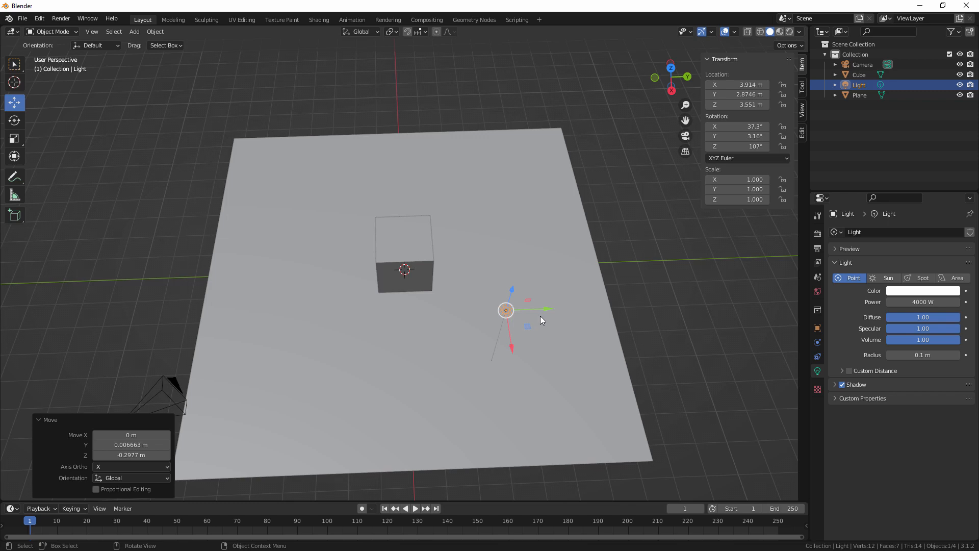
pyautogui.hotkey('shift', 'd')
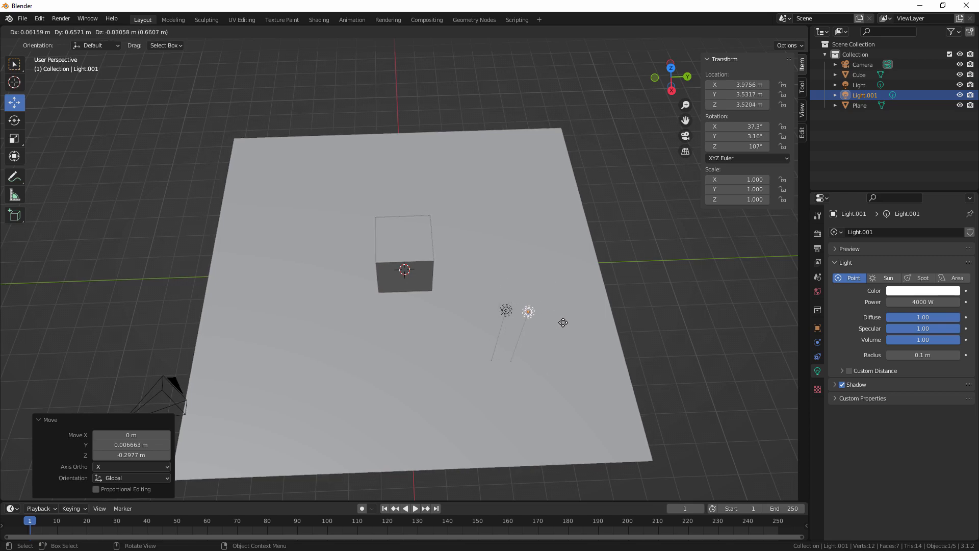
pyautogui.rightClick(559, 317)
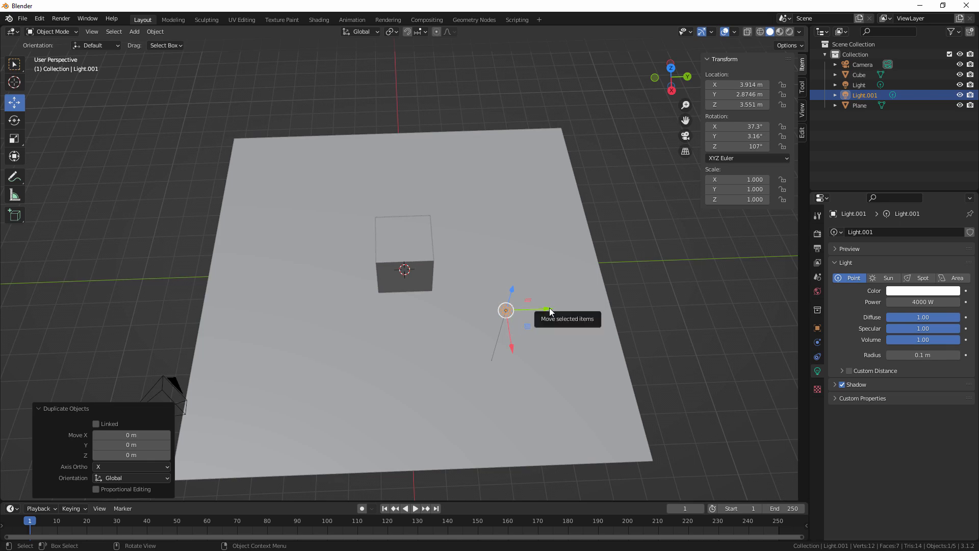
pyautogui.moveTo(549, 309); pyautogui.dragTo(315, 316)
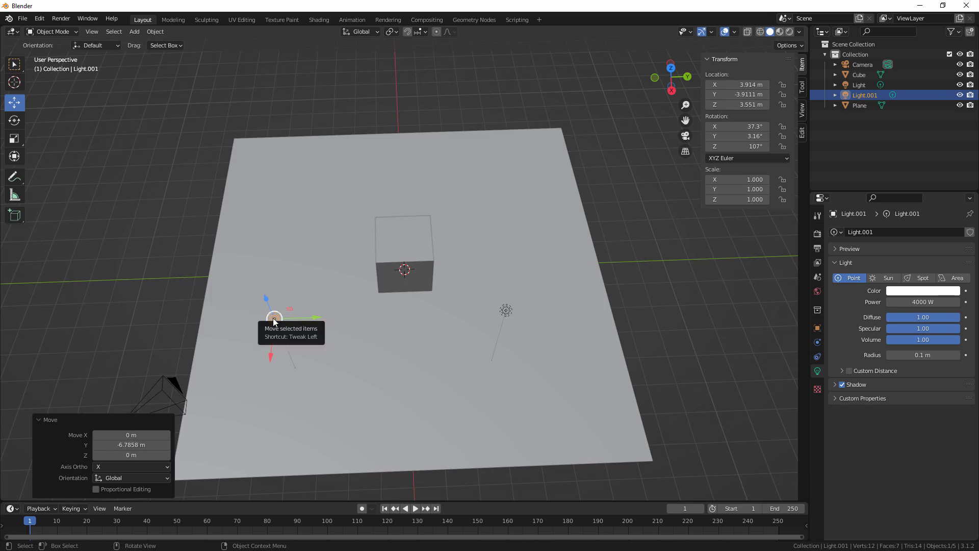
# - Set the duplicated light's power to 1000 W
pyautogui.click(919, 302)
pyautogui.write('1')
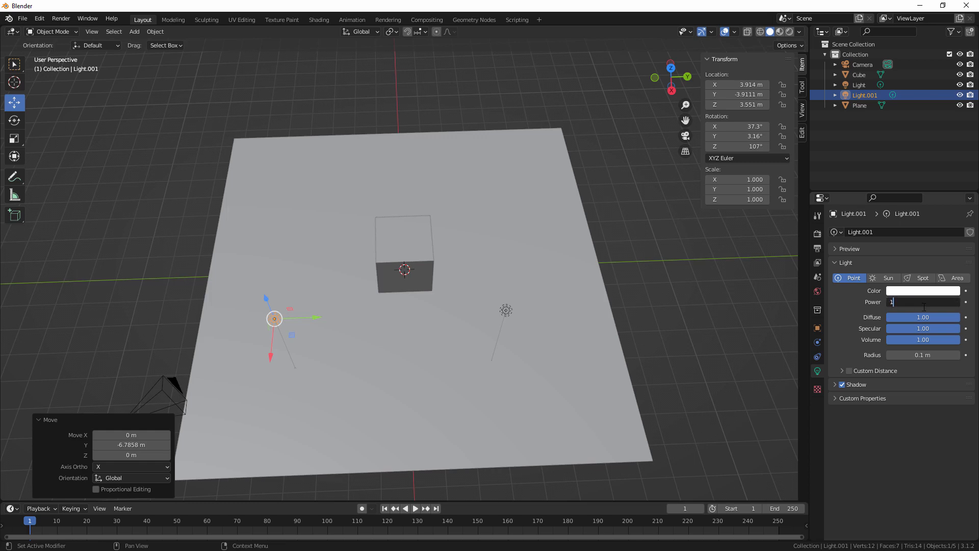
pyautogui.write('000')
pyautogui.press('Return')
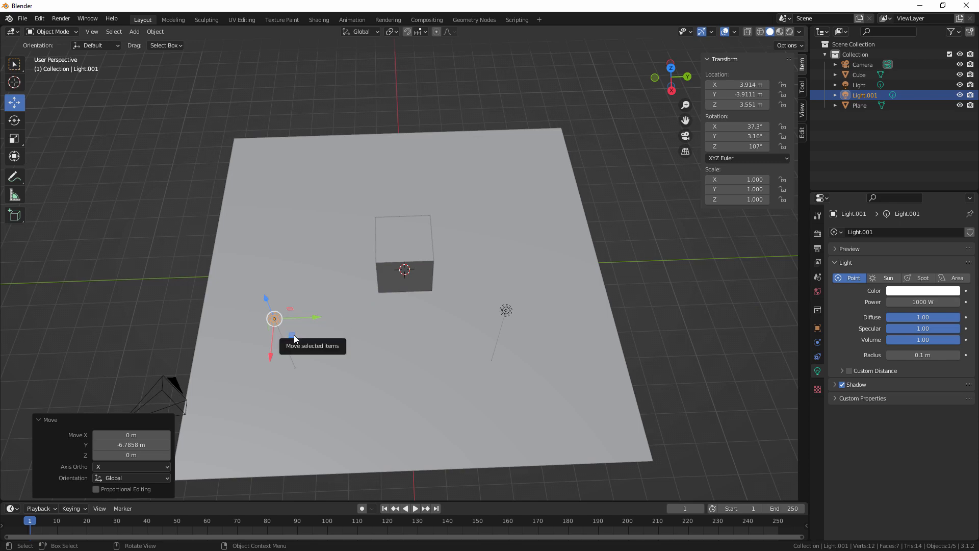
# - Duplicate the 1000 W light and move the copy horizontally behind the cube to about X -3.81 m and Y 1.08 m
pyautogui.hotkey('shift', 'd')
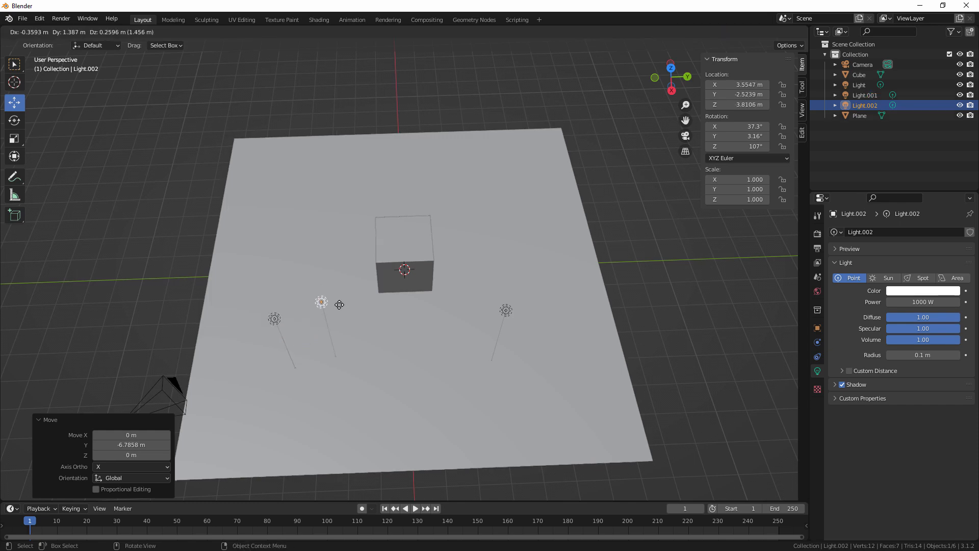
pyautogui.press('Escape')
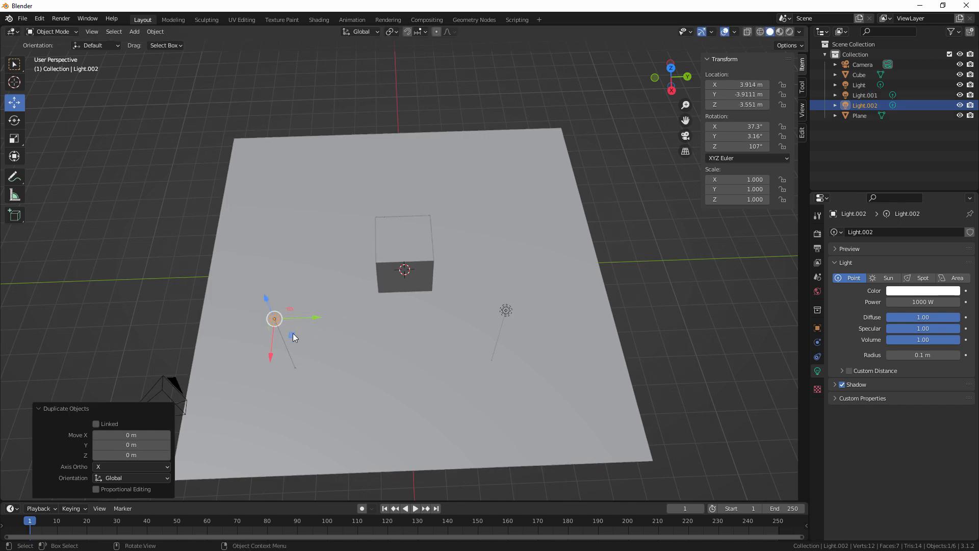
pyautogui.moveTo(292, 332); pyautogui.dragTo(426, 153)
pyautogui.moveTo(477, 212); pyautogui.dragTo(473, 240, button='middle')
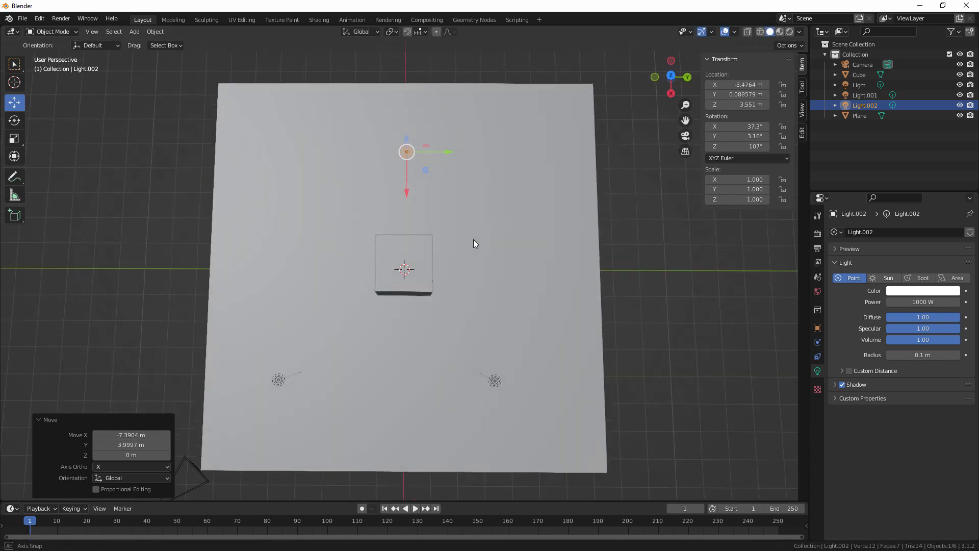
pyautogui.moveTo(427, 170); pyautogui.dragTo(460, 158)
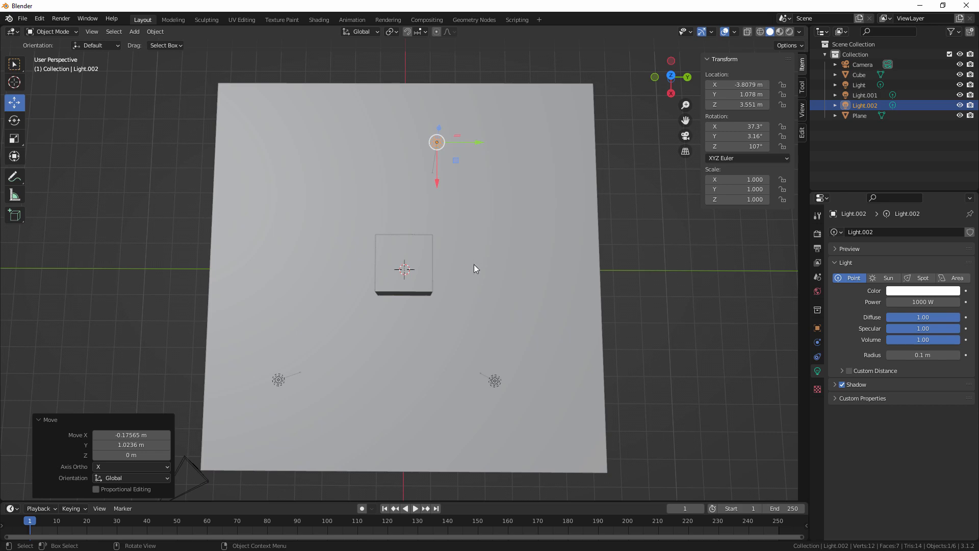
# - Raise the front 1000 W light, Light.001, to about Z 4.04 m
pyautogui.moveTo(476, 277); pyautogui.dragTo(474, 216, button='middle')
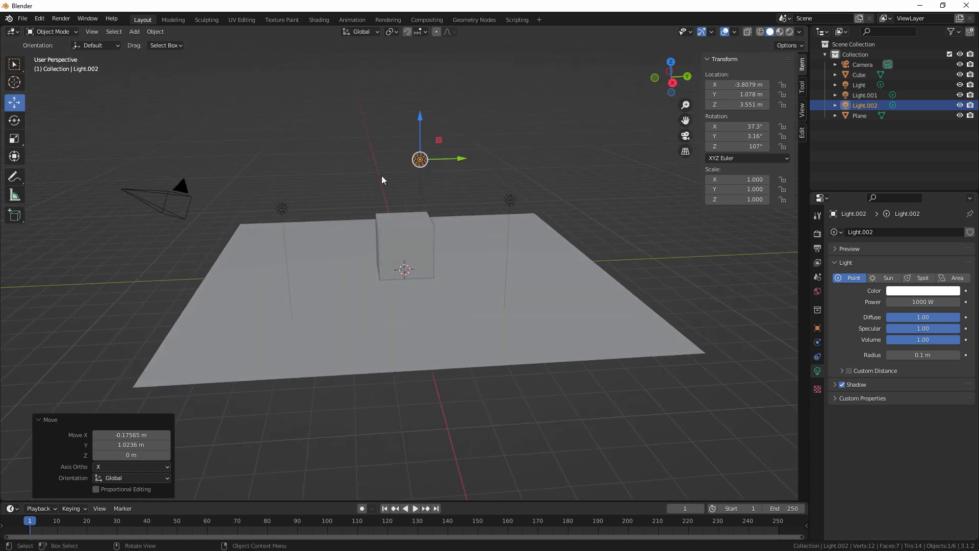
pyautogui.moveTo(432, 181); pyautogui.dragTo(431, 206, button='middle')
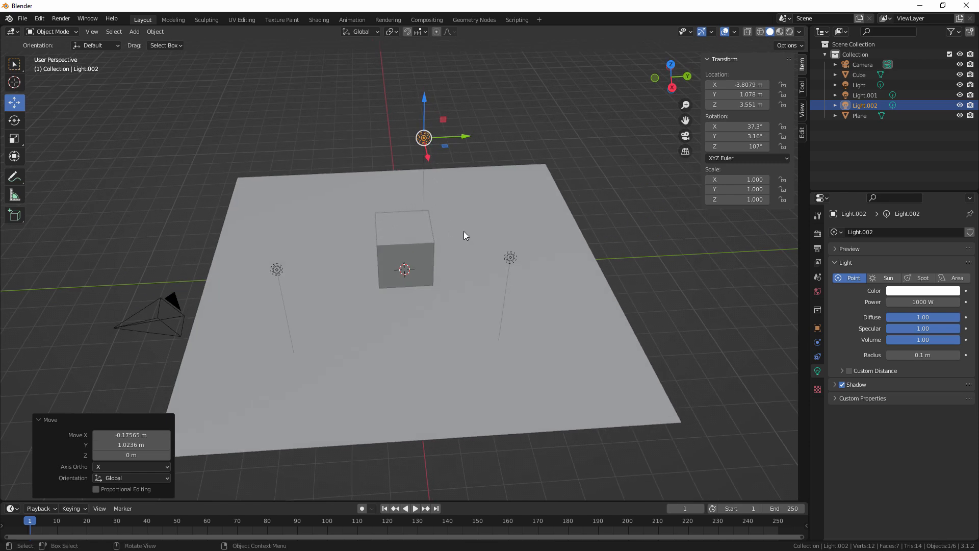
pyautogui.moveTo(464, 232); pyautogui.dragTo(470, 199, button='middle')
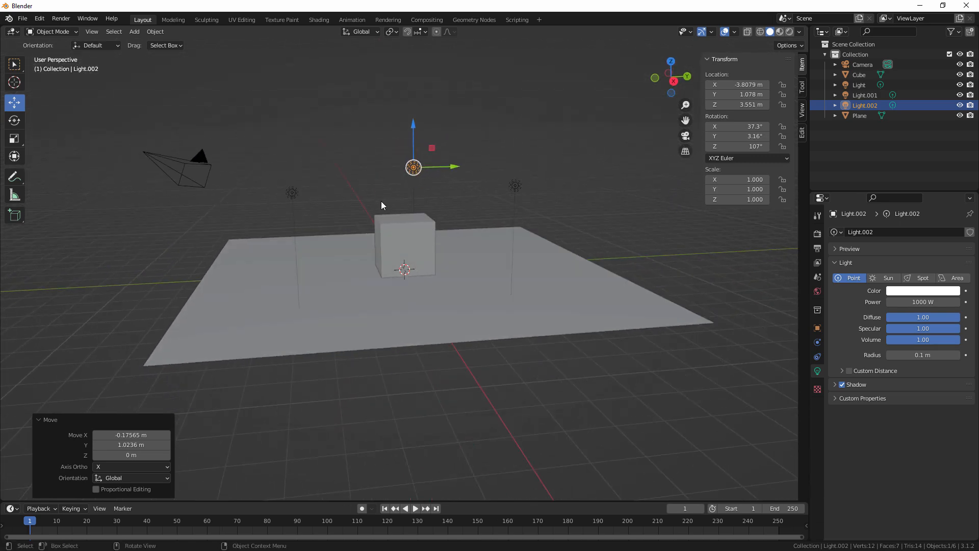
pyautogui.moveTo(381, 206); pyautogui.dragTo(401, 112, button='middle')
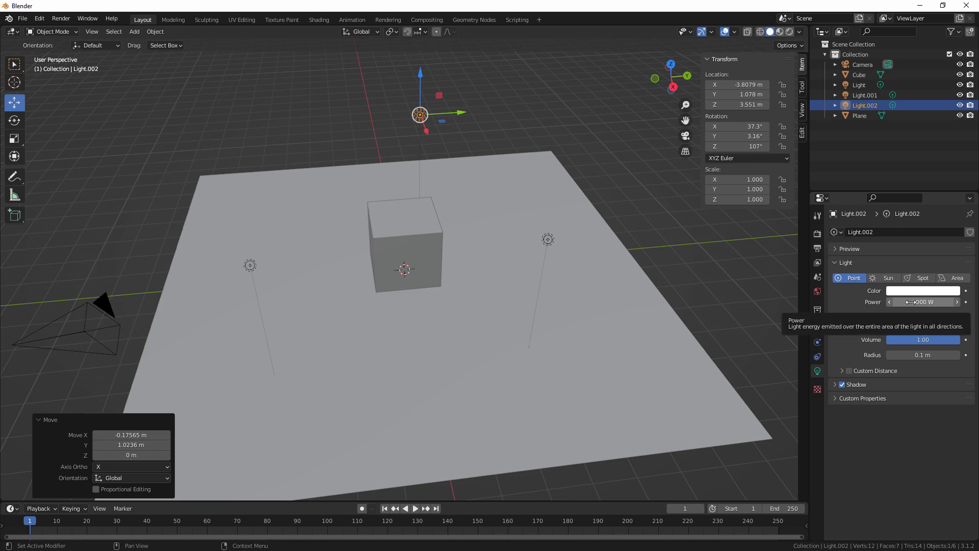
pyautogui.moveTo(570, 277); pyautogui.dragTo(561, 249, button='middle')
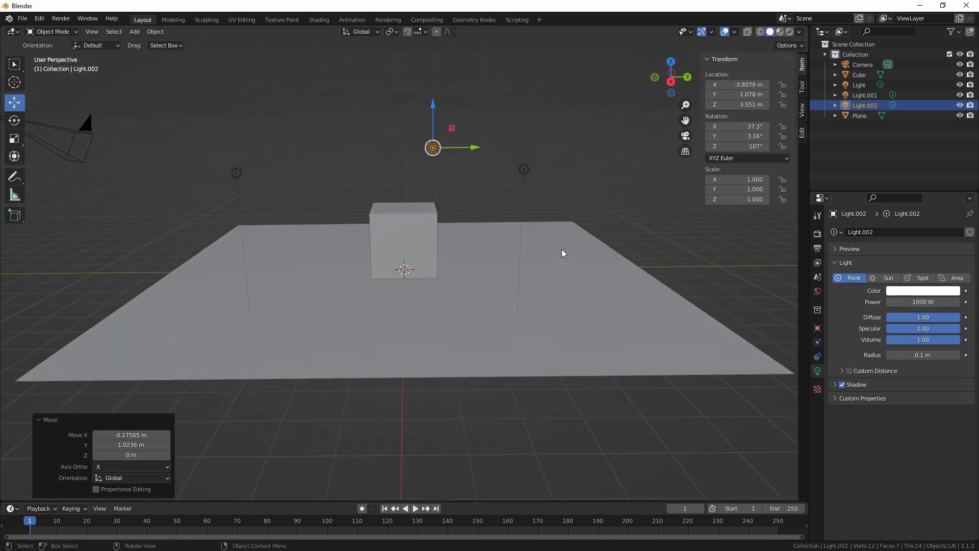
pyautogui.click(237, 173)
pyautogui.moveTo(239, 133); pyautogui.dragTo(233, 112)
# - Raise the light behind the cube, Light.002, to about Z 5.76 m
pyautogui.moveTo(412, 164); pyautogui.dragTo(495, 191, button='middle')
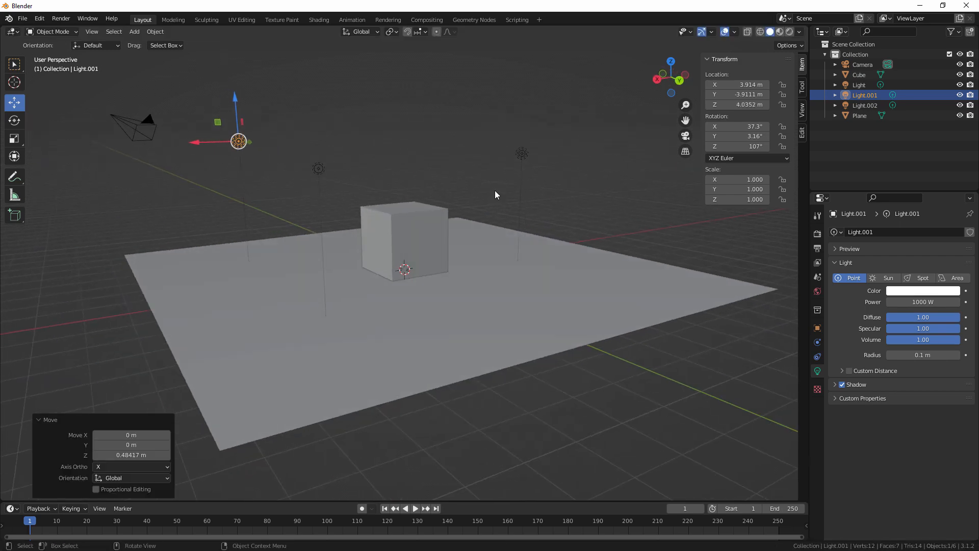
pyautogui.click(525, 155)
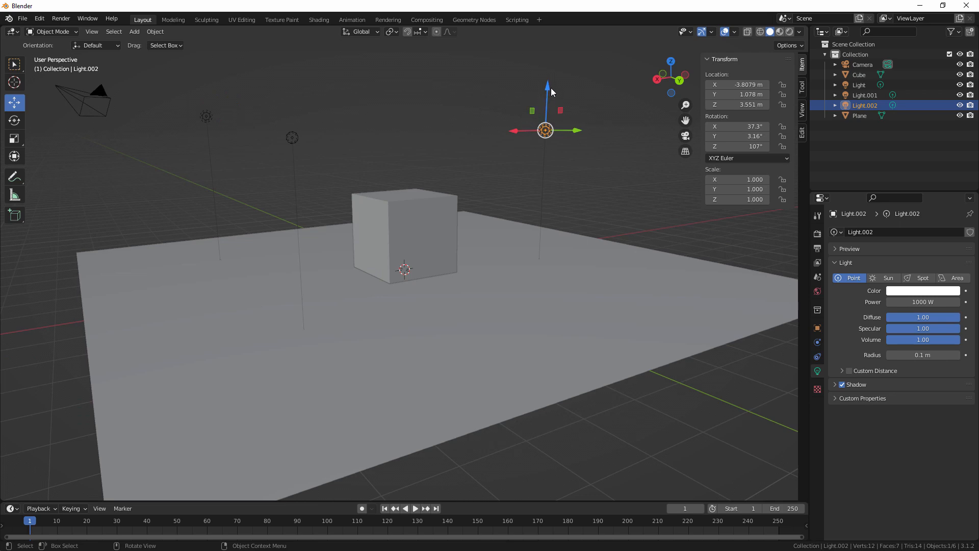
pyautogui.moveTo(527, 113); pyautogui.dragTo(529, 495)
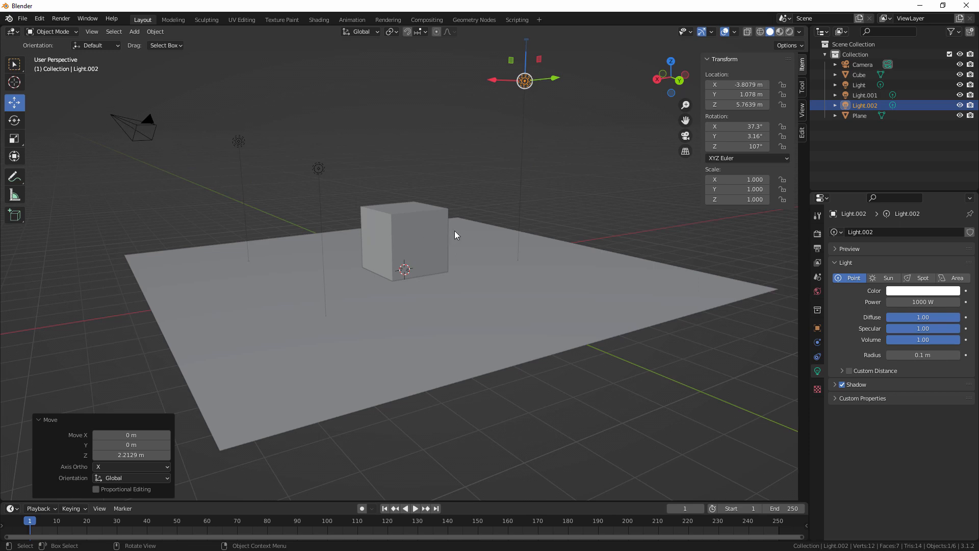
# - Switch to the Shading workspace and enable Scene Lights and Scene World in the viewport shading options
pyautogui.moveTo(423, 185); pyautogui.dragTo(492, 231, button='middle')
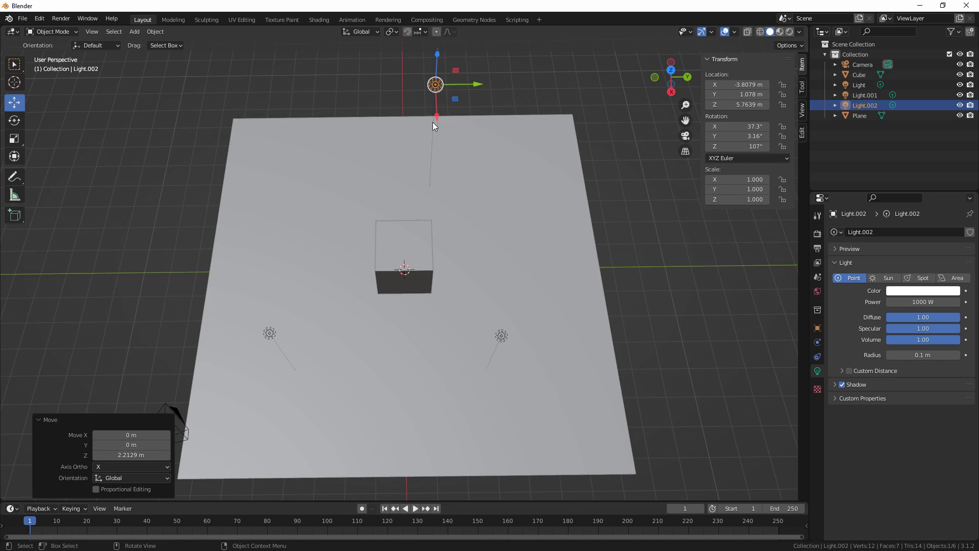
pyautogui.moveTo(462, 212); pyautogui.dragTo(482, 216, button='middle')
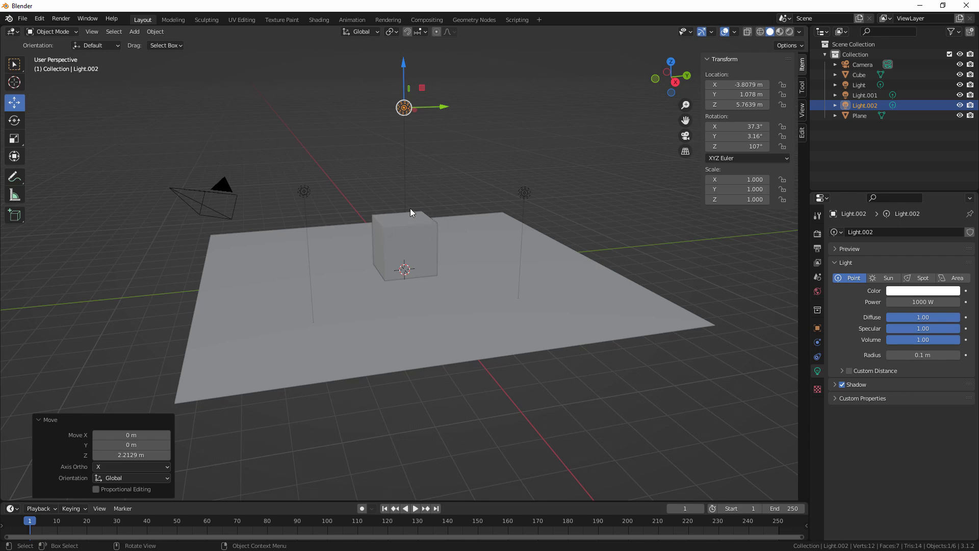
pyautogui.click(319, 20)
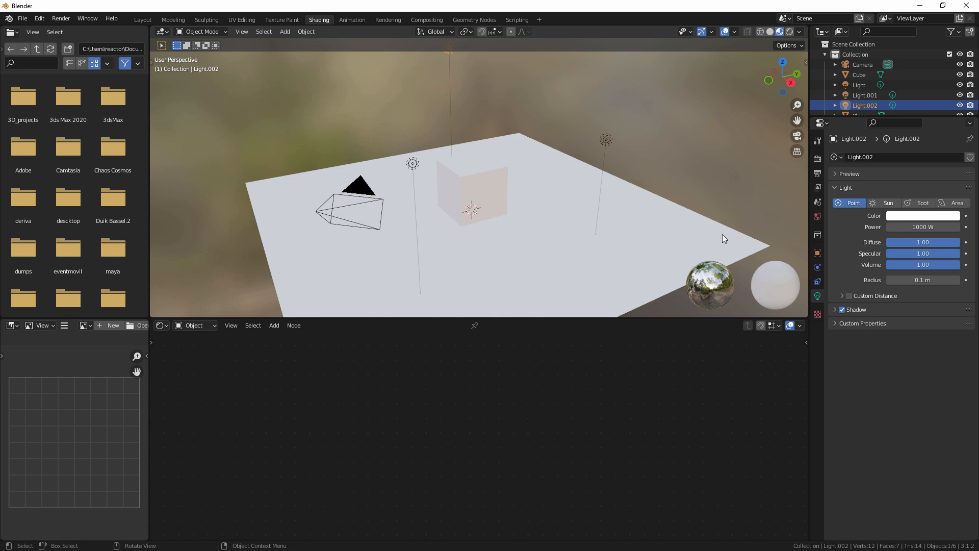
pyautogui.click(799, 32)
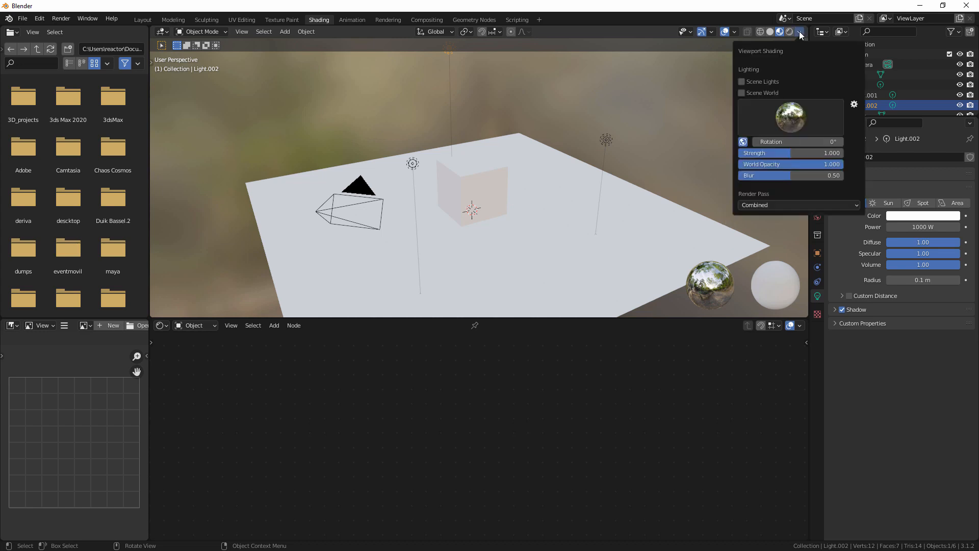
pyautogui.click(758, 82)
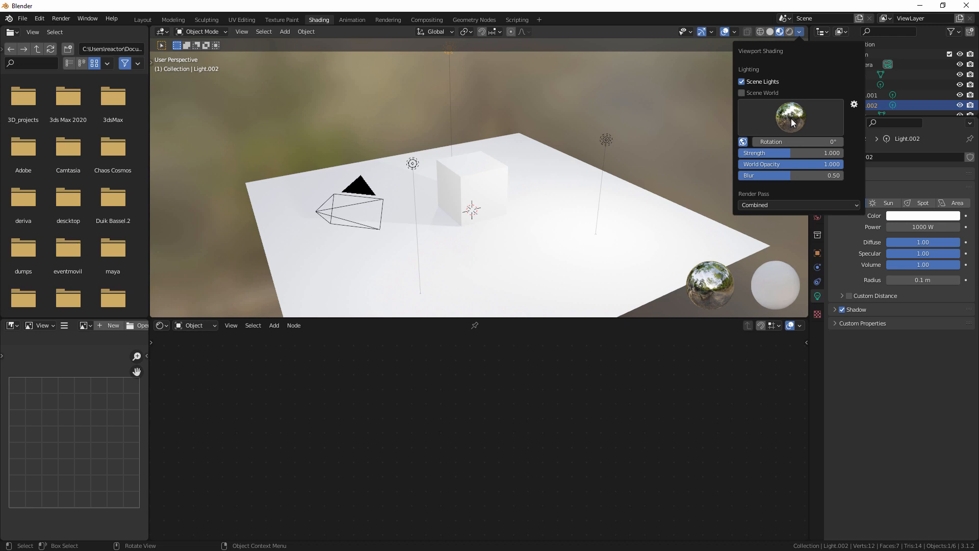
pyautogui.click(753, 94)
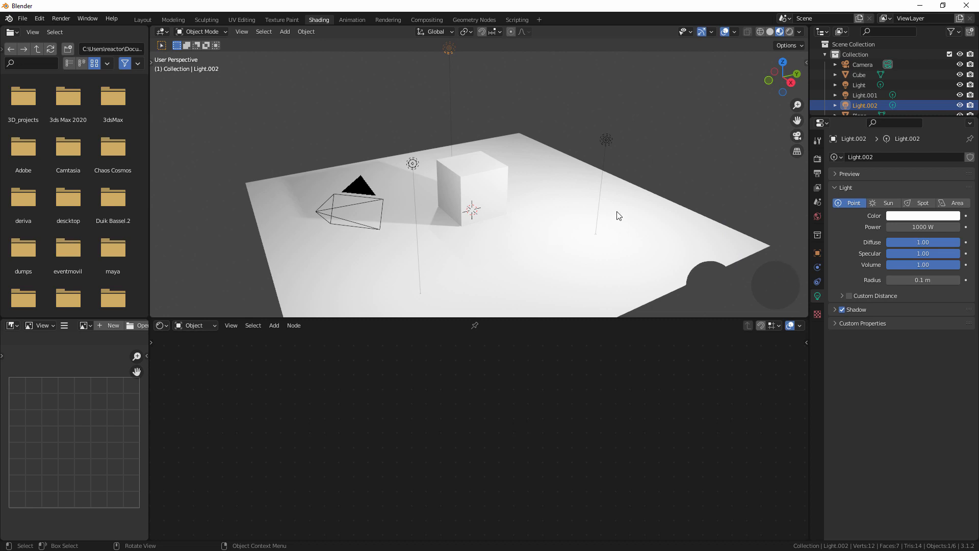
# - Return to the Layout workspace, add a UV sphere with a 0.5 m radius, and move it along Y to about 2.43 m
pyautogui.click(143, 20)
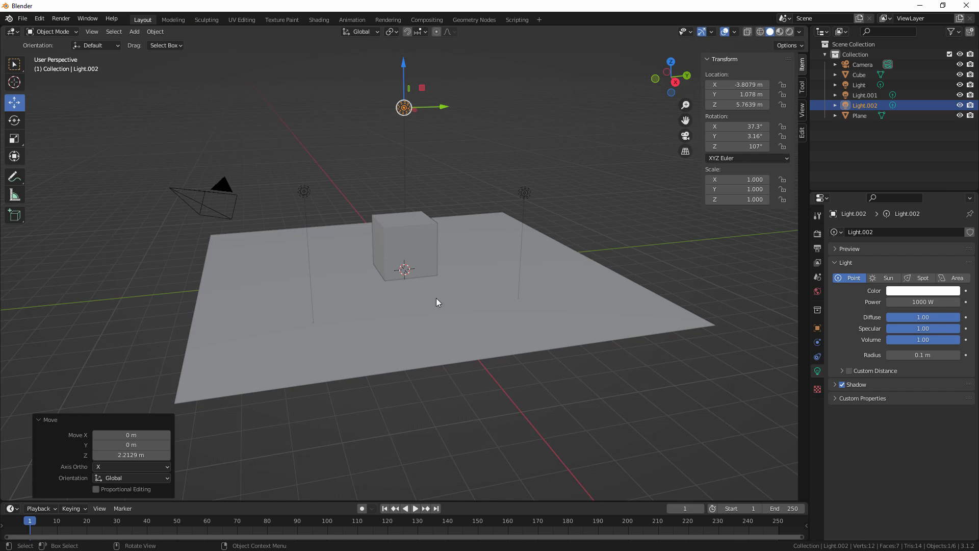
pyautogui.hotkey('shift', 'a')
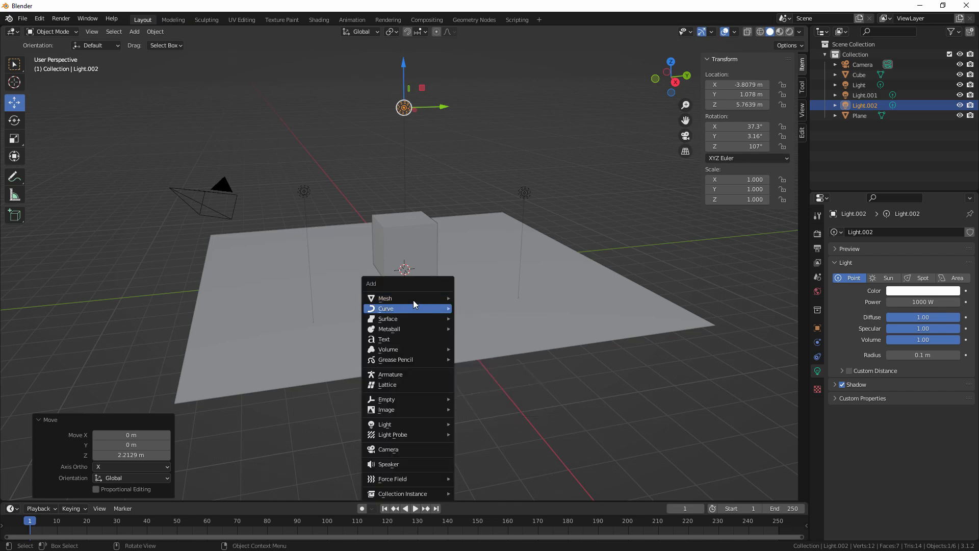
pyautogui.moveTo(416, 298)
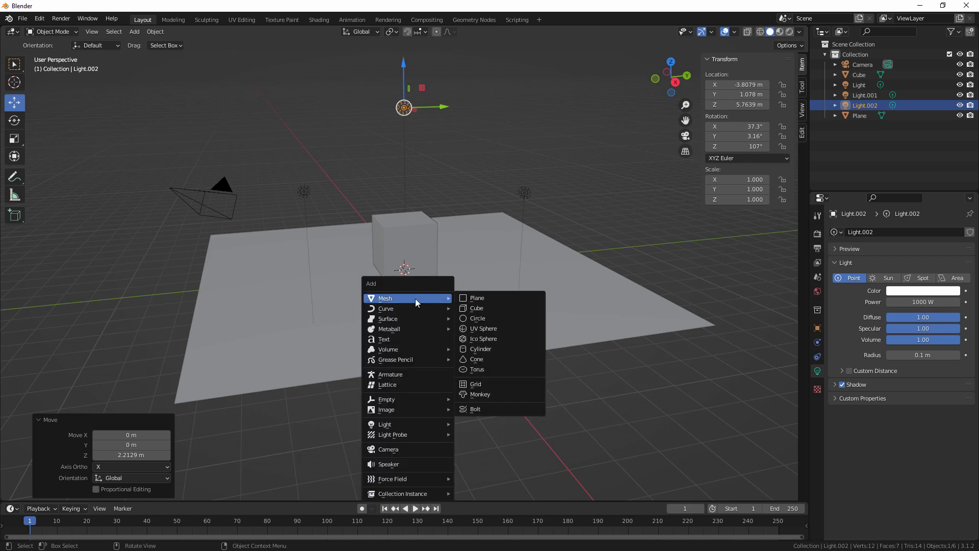
pyautogui.click(506, 329)
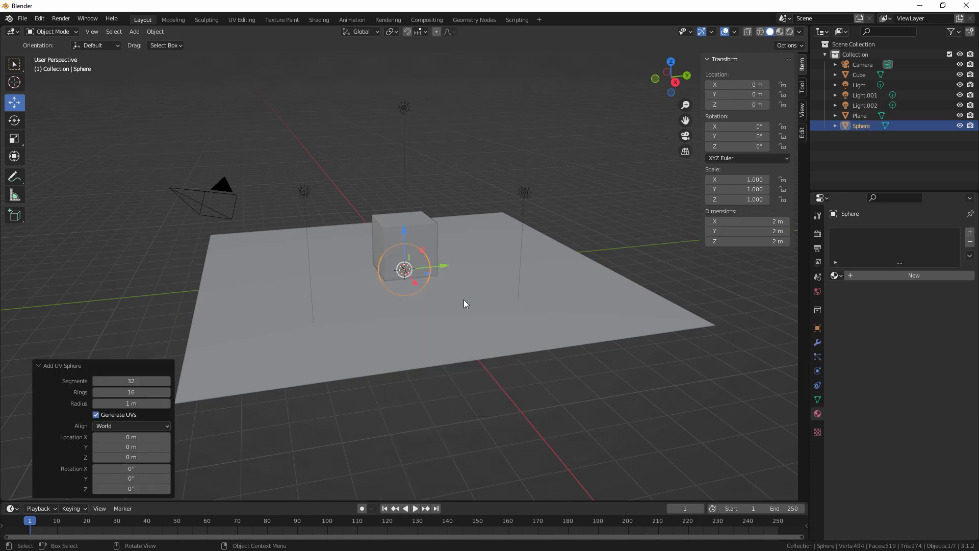
pyautogui.click(132, 403)
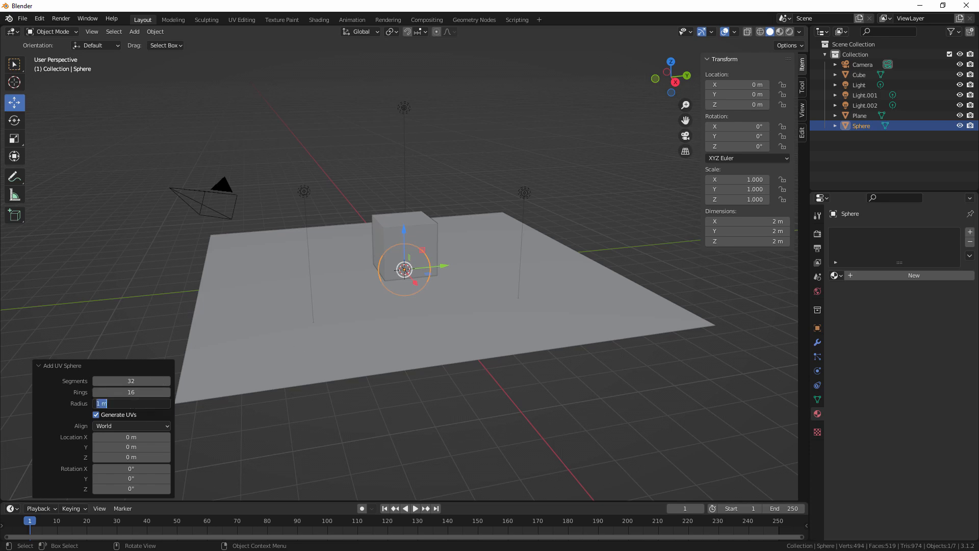
pyautogui.write('.5')
pyautogui.press('Return')
pyautogui.moveTo(444, 266); pyautogui.dragTo(503, 260)
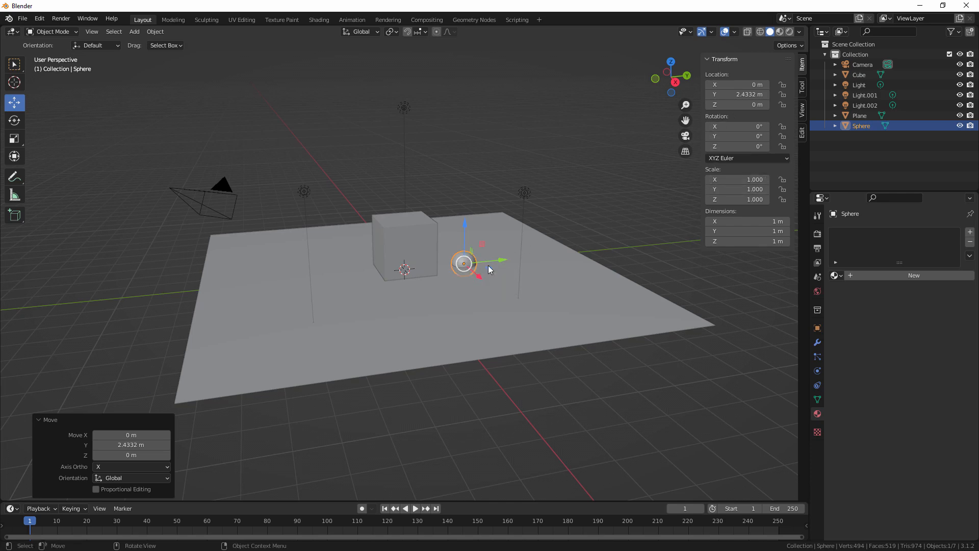
# - Set the sphere's Z location to 0.25 m
pyautogui.doubleClick(744, 104)
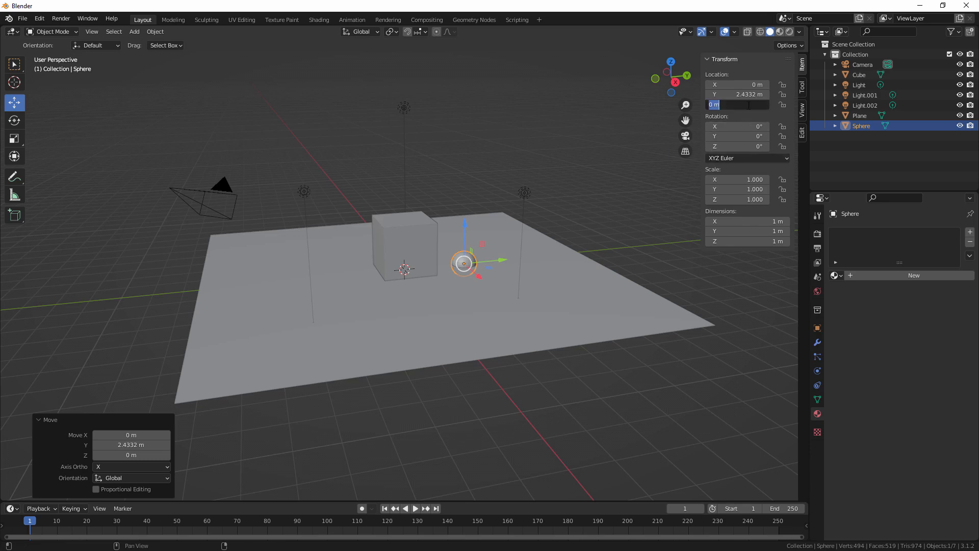
pyautogui.write('0.25')
pyautogui.press('Return')
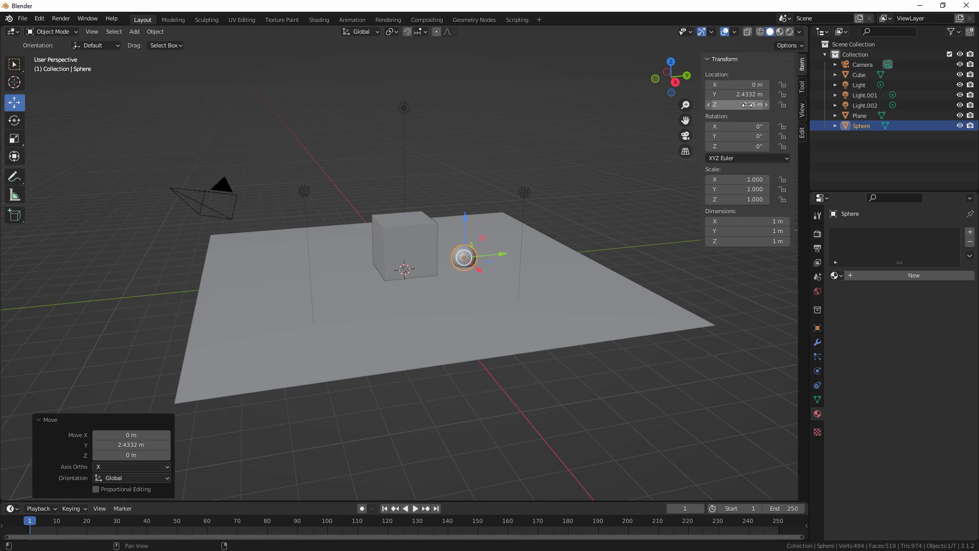
# - Set the sphere's Z location to 0.5 m so that it rests on the plane
pyautogui.moveTo(499, 243); pyautogui.dragTo(476, 232, button='middle')
pyautogui.scroll(2, 483, 243)
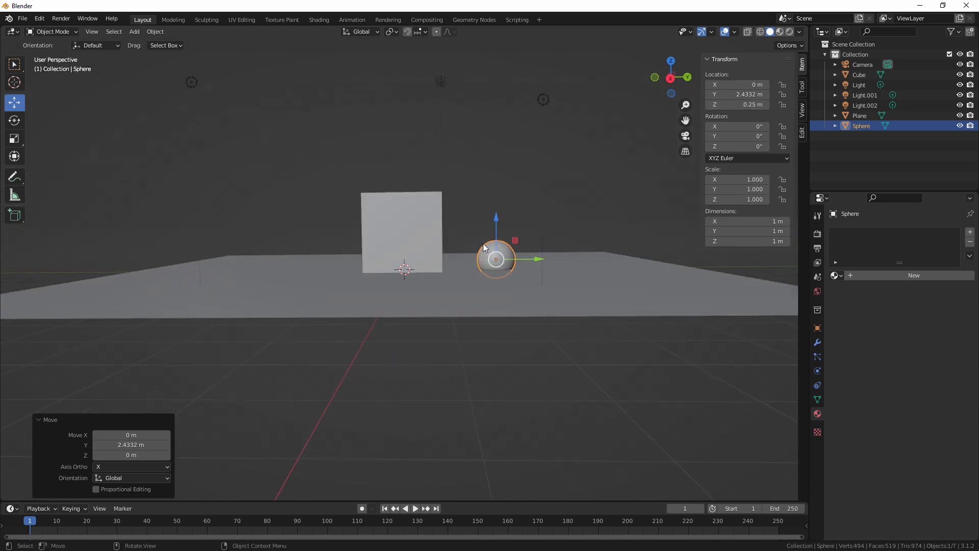
pyautogui.doubleClick(753, 105)
pyautogui.write('0.5')
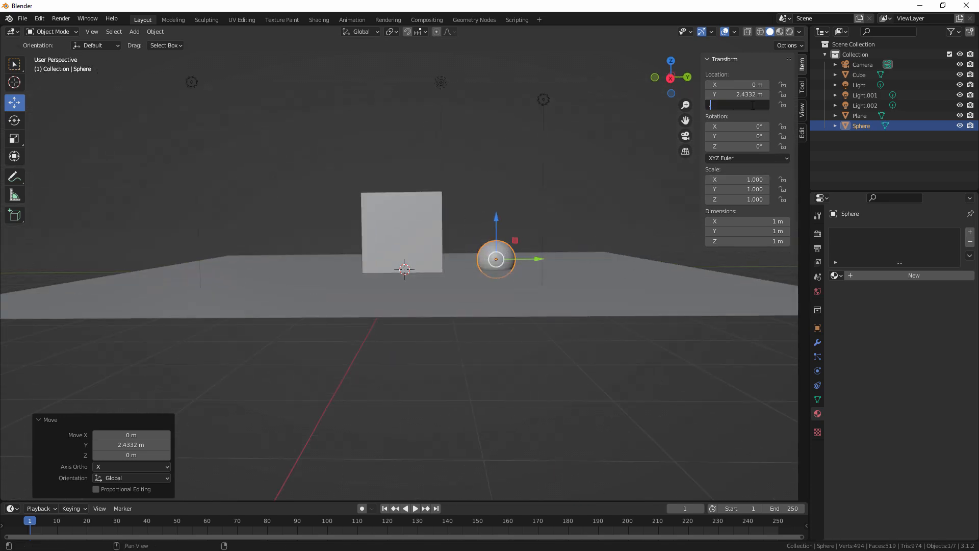
pyautogui.press('Return')
pyautogui.moveTo(520, 201); pyautogui.dragTo(566, 243, button='middle')
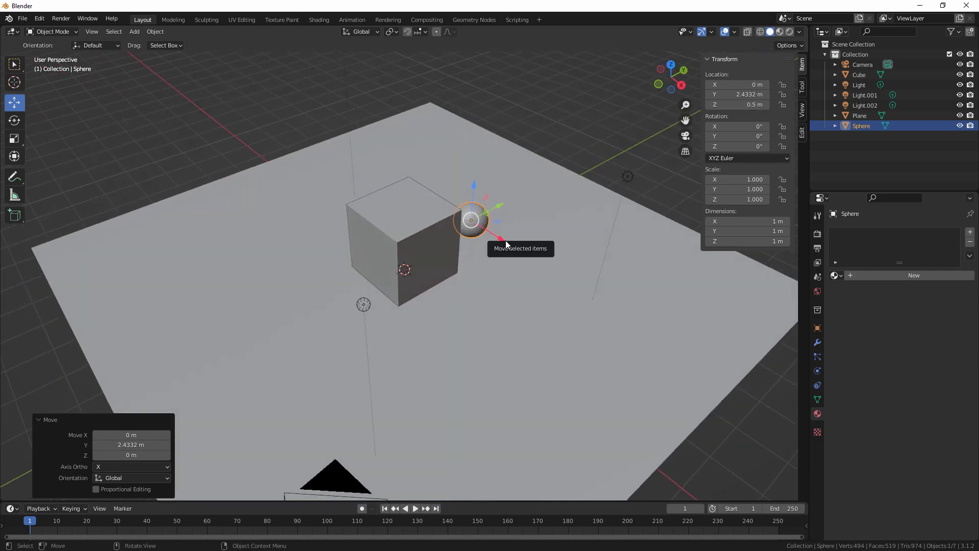
# - Move the sphere about 5.16 m along X, away from the cube, and shade it smooth
pyautogui.moveTo(508, 243); pyautogui.dragTo(675, 327)
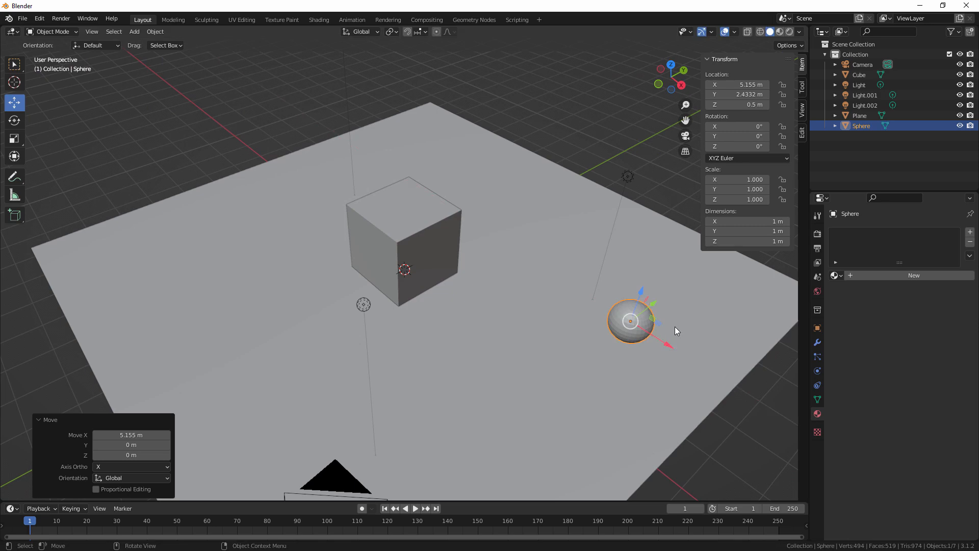
pyautogui.moveTo(675, 327); pyautogui.dragTo(631, 319, button='middle')
pyautogui.moveTo(635, 373); pyautogui.dragTo(612, 372, button='middle')
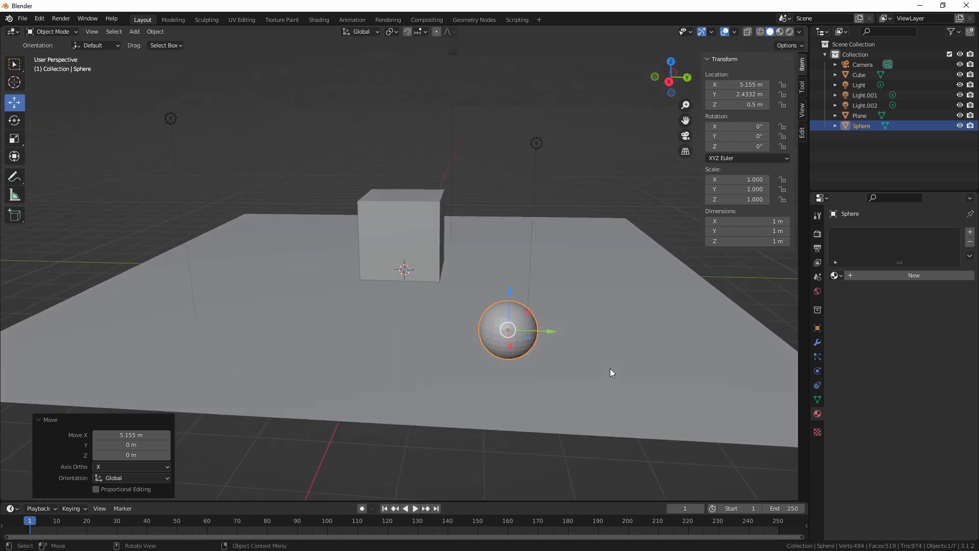
pyautogui.rightClick(499, 320)
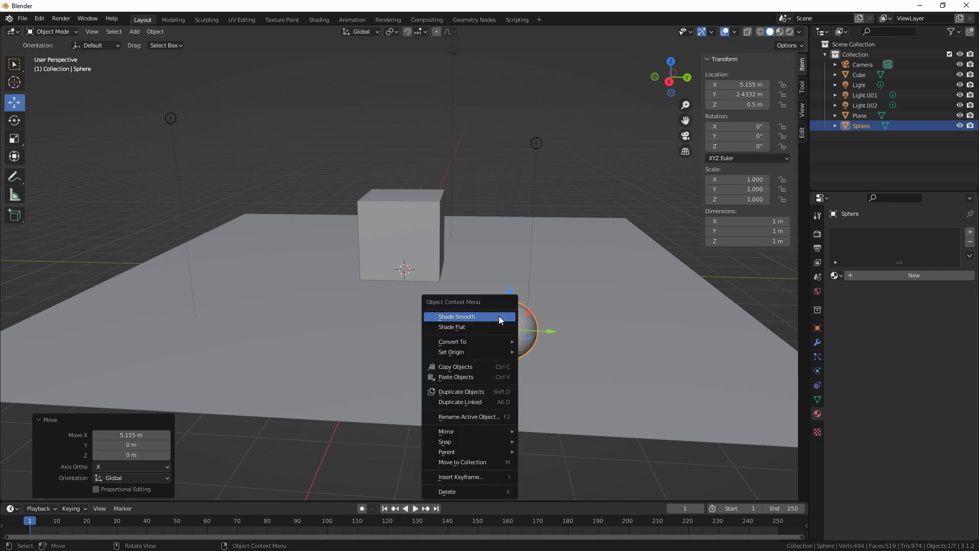
pyautogui.click(472, 317)
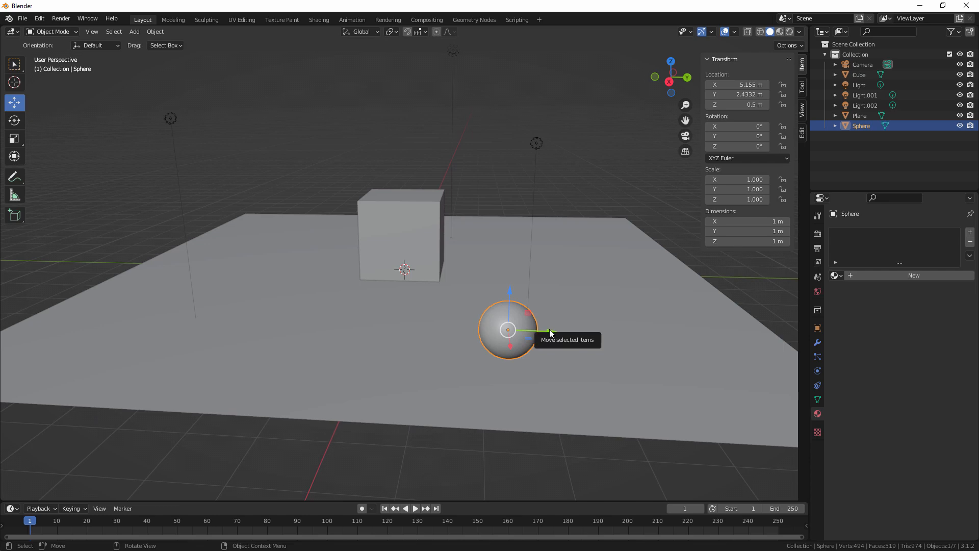
# - Duplicate the smooth sphere and move the copy about 1.07 m along Y beside the original
pyautogui.moveTo(549, 329); pyautogui.dragTo(575, 331)
pyautogui.hotkey('ctrl', 'z')
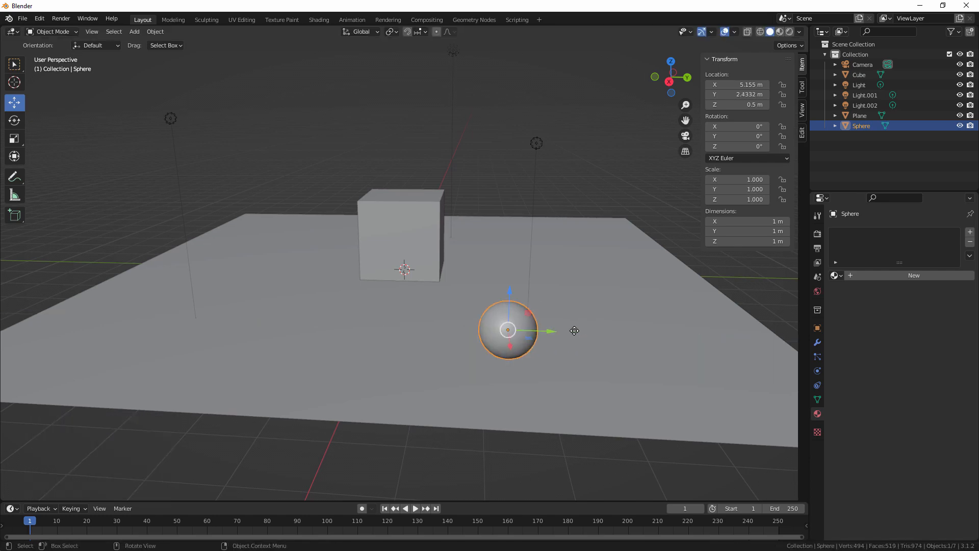
pyautogui.hotkey('shift', 'd')
pyautogui.press('Escape')
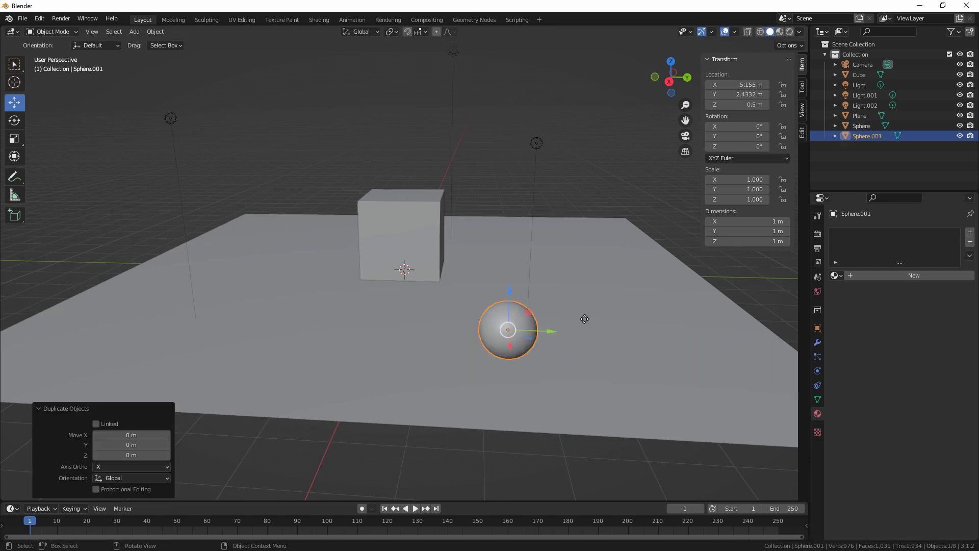
pyautogui.moveTo(553, 332); pyautogui.dragTo(620, 345)
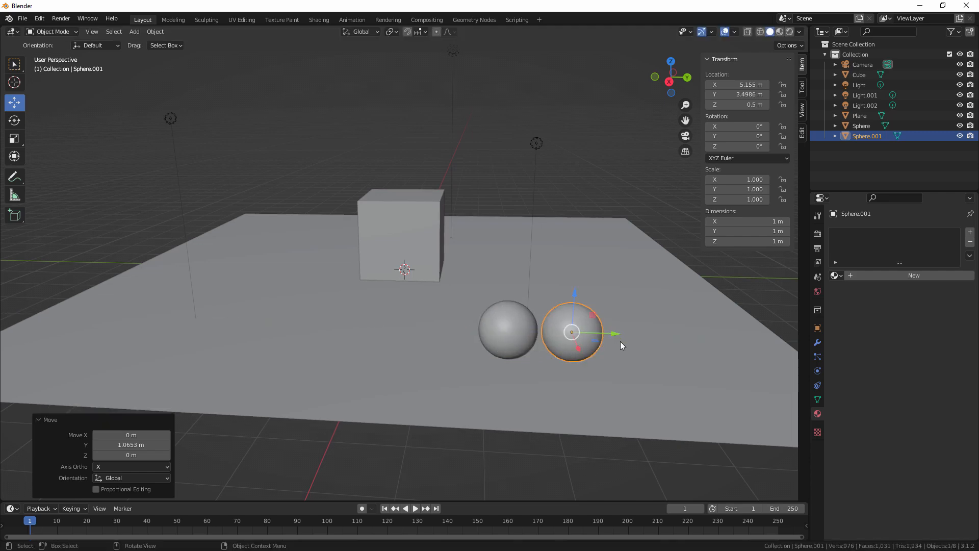
# - Duplicate the second sphere and move the new copy about 1.08 m along Y to complete a row of three
pyautogui.hotkey('shift', 'd')
pyautogui.press('Escape')
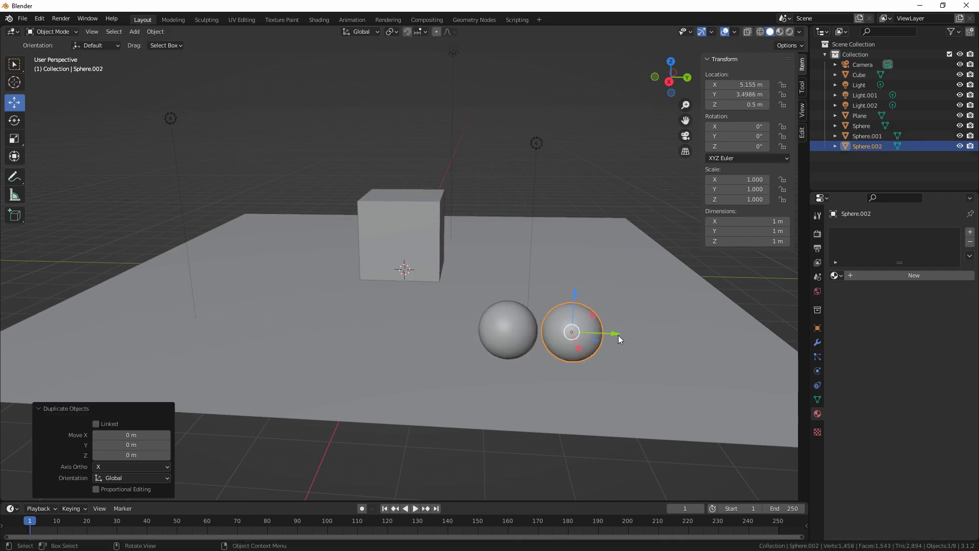
pyautogui.moveTo(618, 335); pyautogui.dragTo(683, 336)
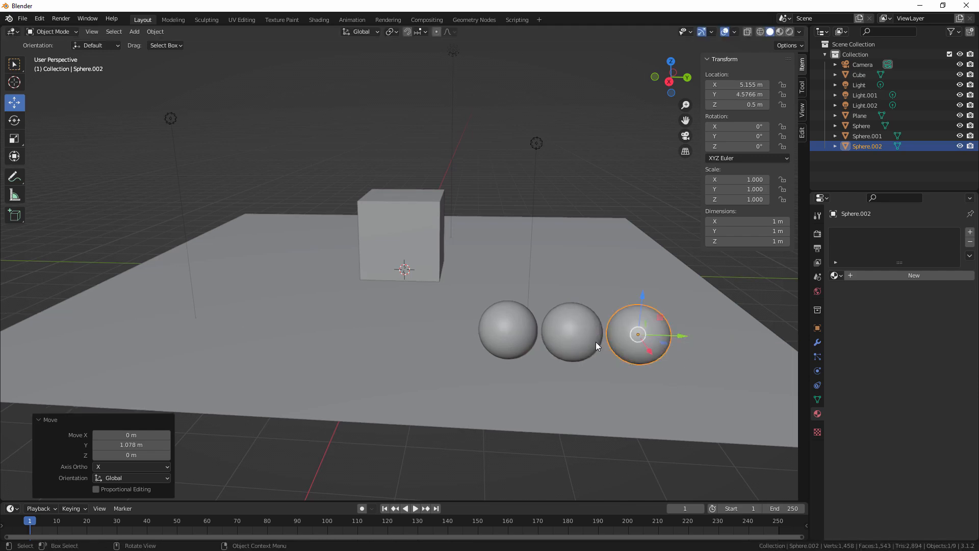
# - Give the third sphere a new material named shading_white and set its base color value to 1.000
pyautogui.moveTo(597, 344); pyautogui.dragTo(629, 369, button='middle')
pyautogui.moveTo(645, 387); pyautogui.dragTo(592, 335, button='middle')
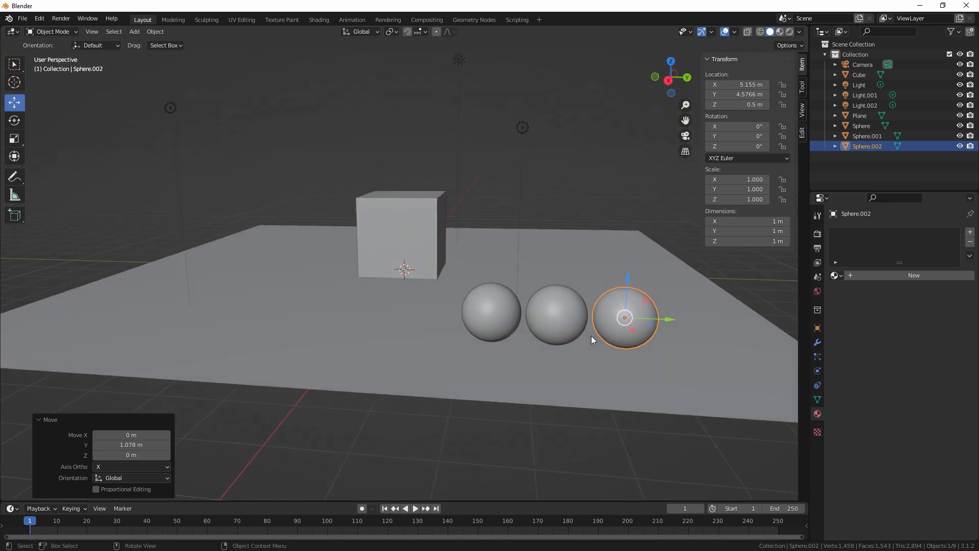
pyautogui.click(880, 275)
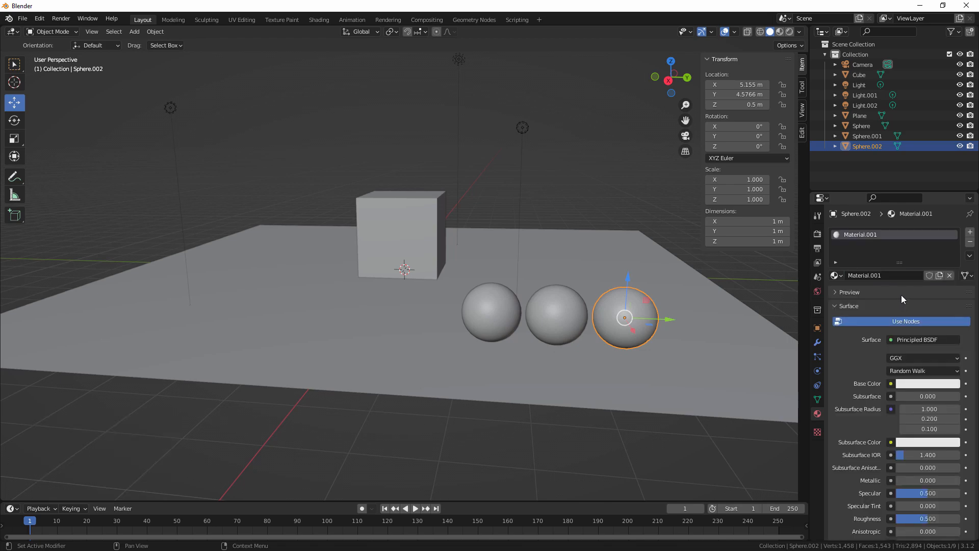
pyautogui.click(868, 276)
pyautogui.write('shading_white')
pyautogui.press('Return')
pyautogui.click(923, 382)
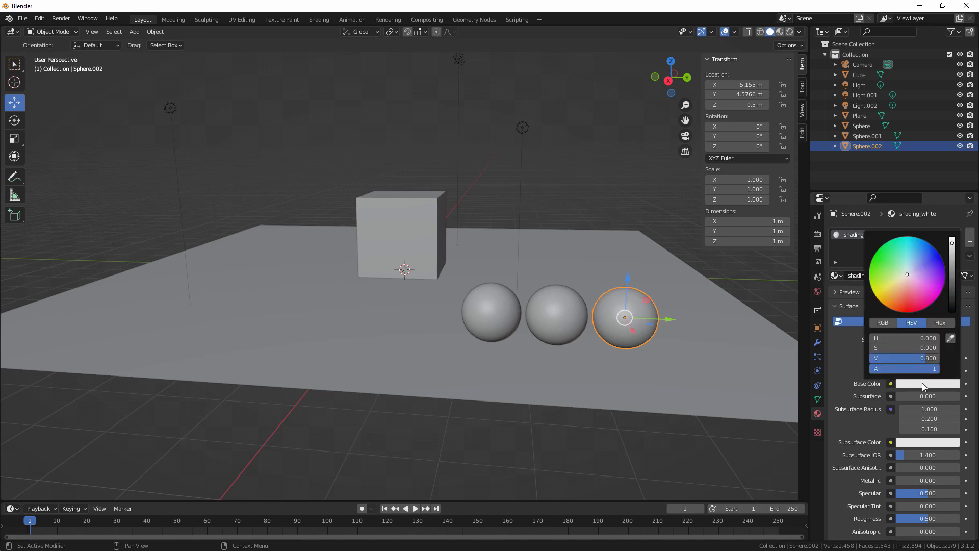
pyautogui.moveTo(952, 245); pyautogui.dragTo(952, 238)
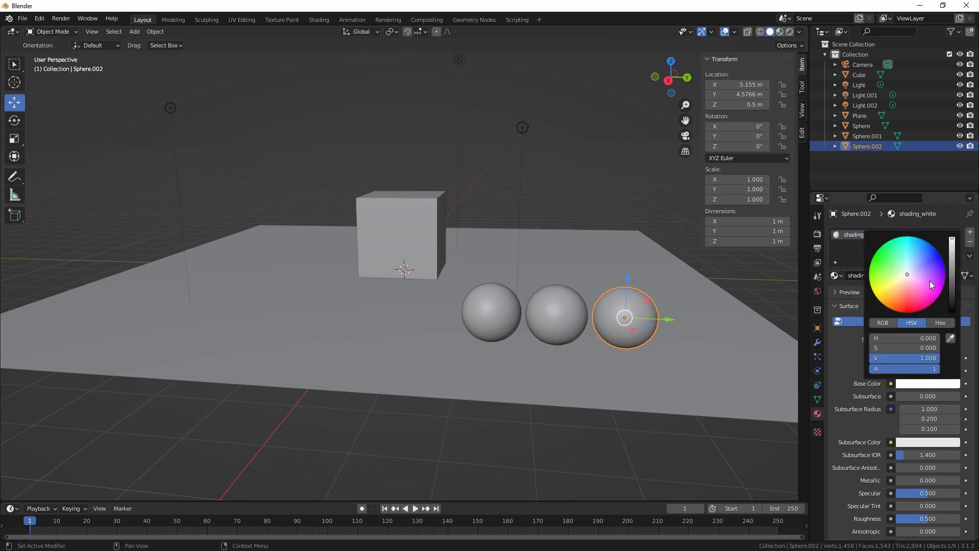
# - Give the middle sphere a new material named shading_grey and set its base color value to about 0.233
pyautogui.click(568, 319)
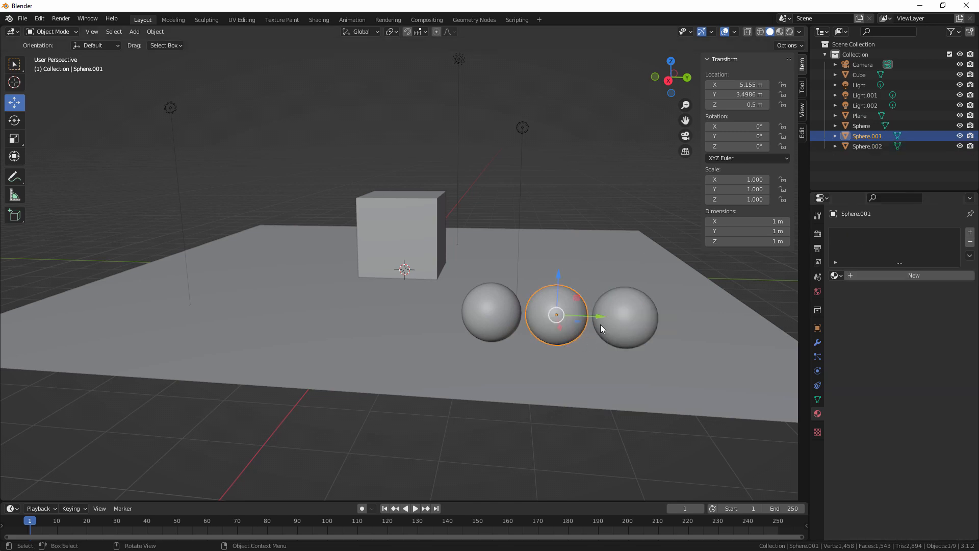
pyautogui.click(904, 276)
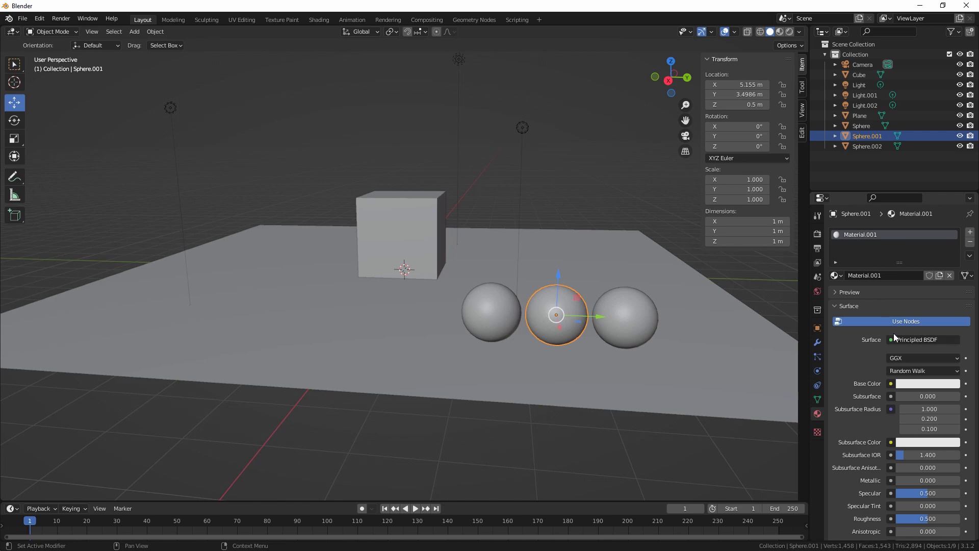
pyautogui.click(888, 276)
pyautogui.write('shading_grey')
pyautogui.press('Return')
pyautogui.click(923, 384)
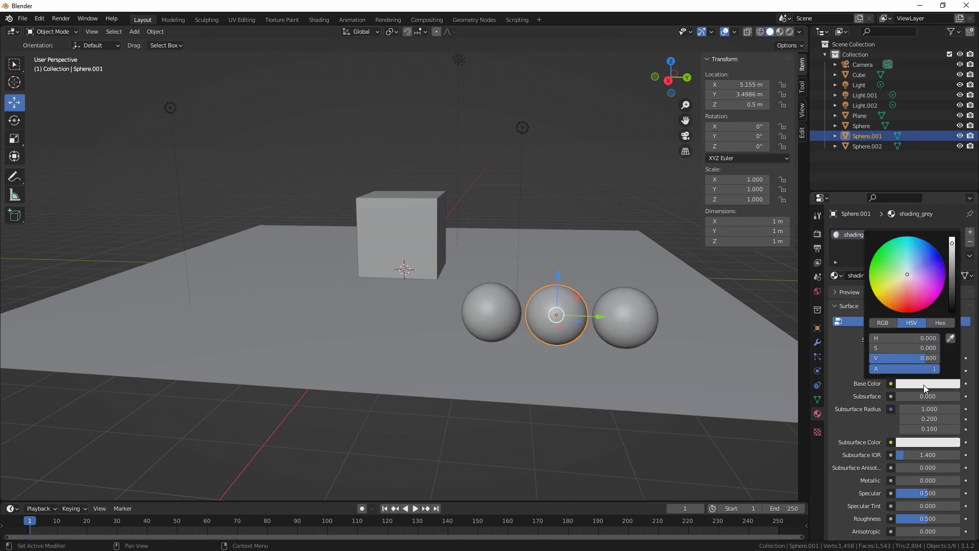
pyautogui.moveTo(952, 243); pyautogui.dragTo(952, 273)
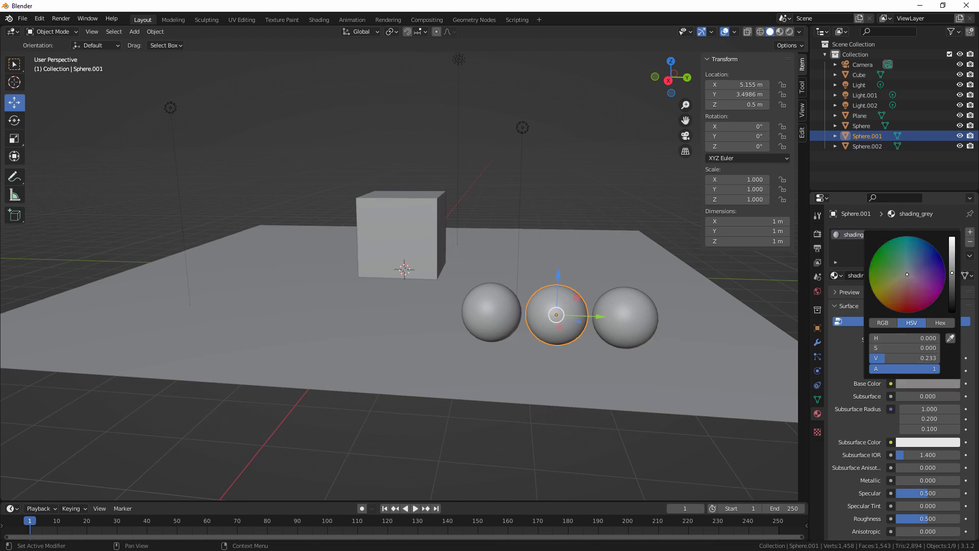
# - Add a new material named shading_mirror to the original sphere nearest the cube
pyautogui.click(708, 311)
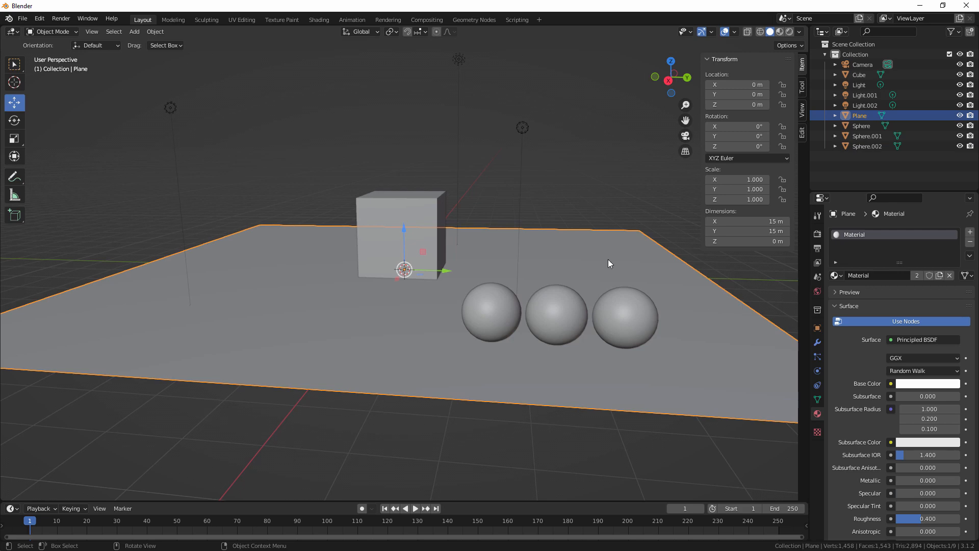
pyautogui.click(504, 316)
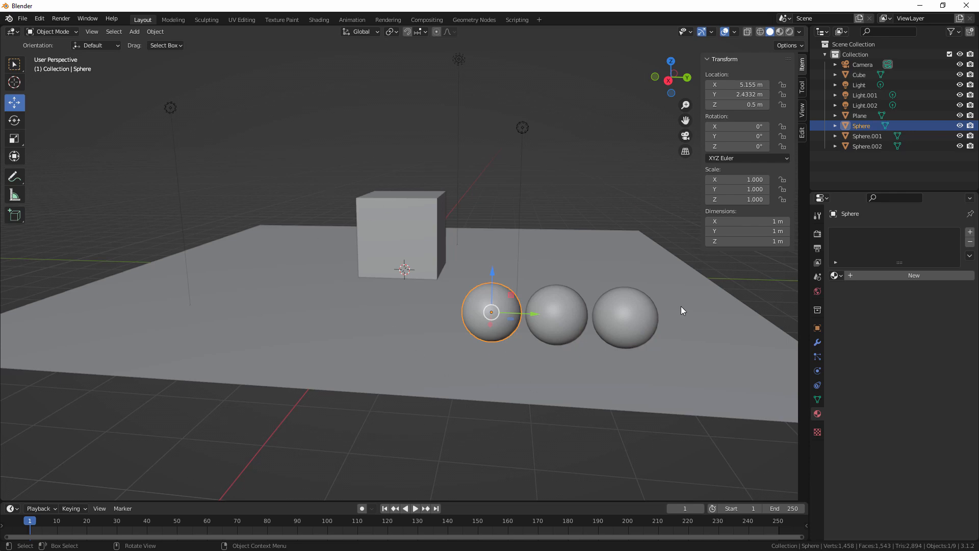
pyautogui.click(874, 279)
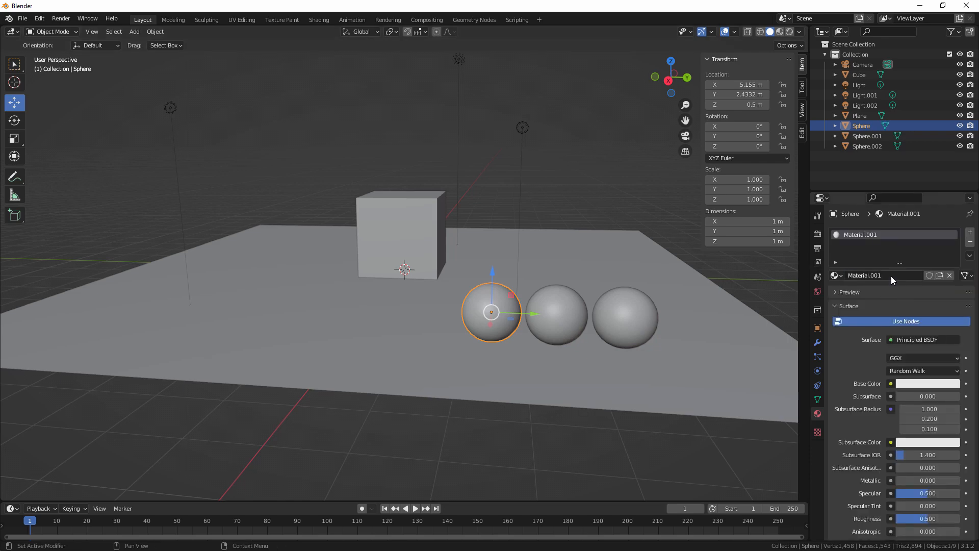
pyautogui.click(891, 277)
pyautogui.write('shading_ mirror')
pyautogui.press('Return')
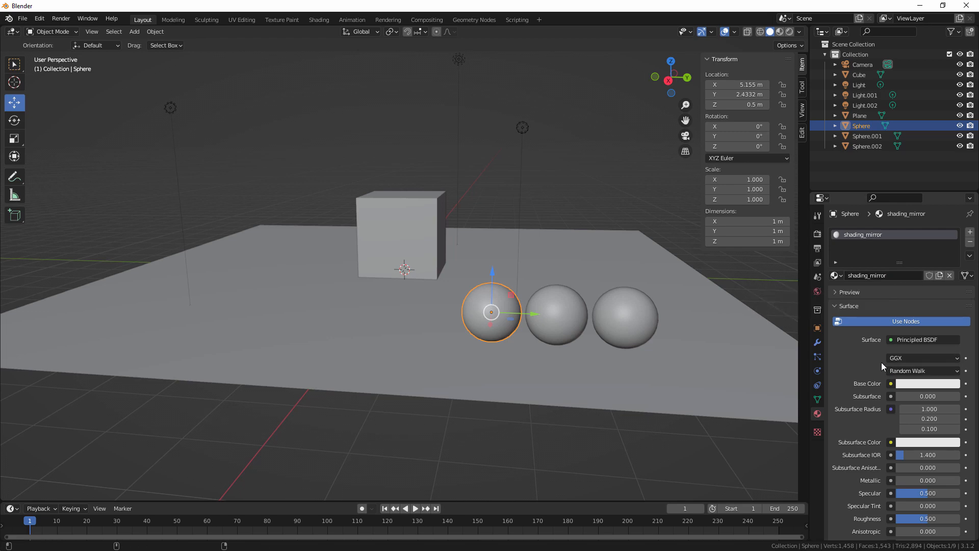
# - Make shading_mirror reflective with a pure white base color, Metallic 1.000, Specular 1.000 and Roughness 0.000
pyautogui.click(916, 383)
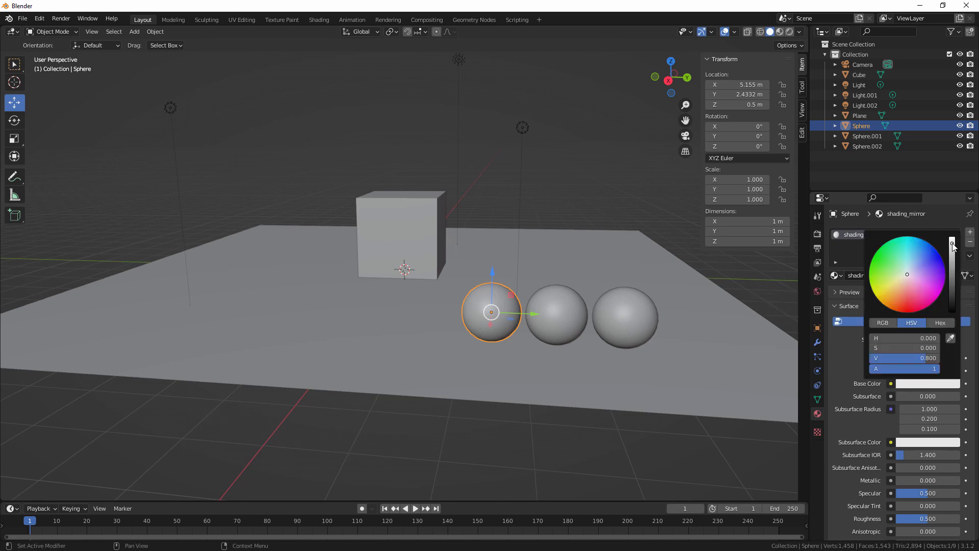
pyautogui.moveTo(952, 244); pyautogui.dragTo(952, 237)
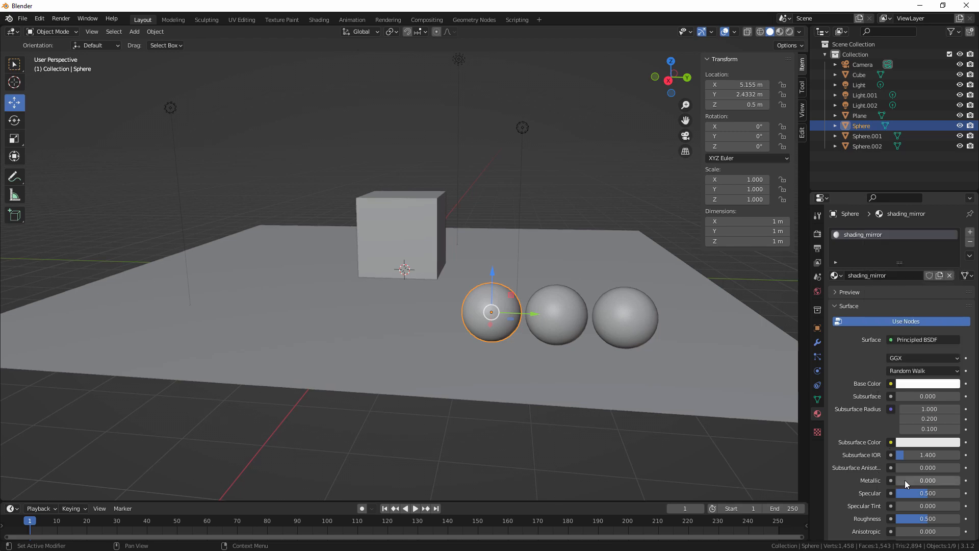
pyautogui.moveTo(905, 480); pyautogui.dragTo(942, 481)
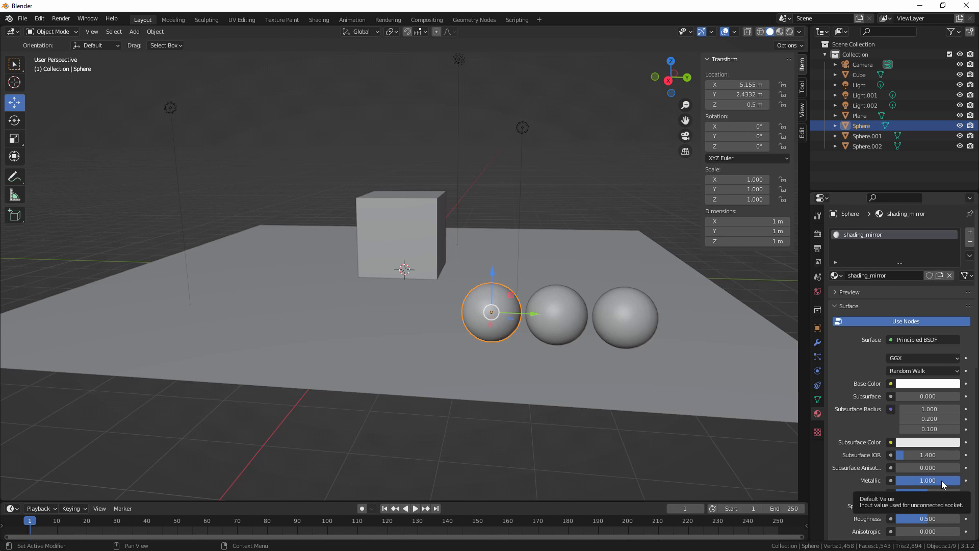
pyautogui.moveTo(913, 493); pyautogui.dragTo(941, 492)
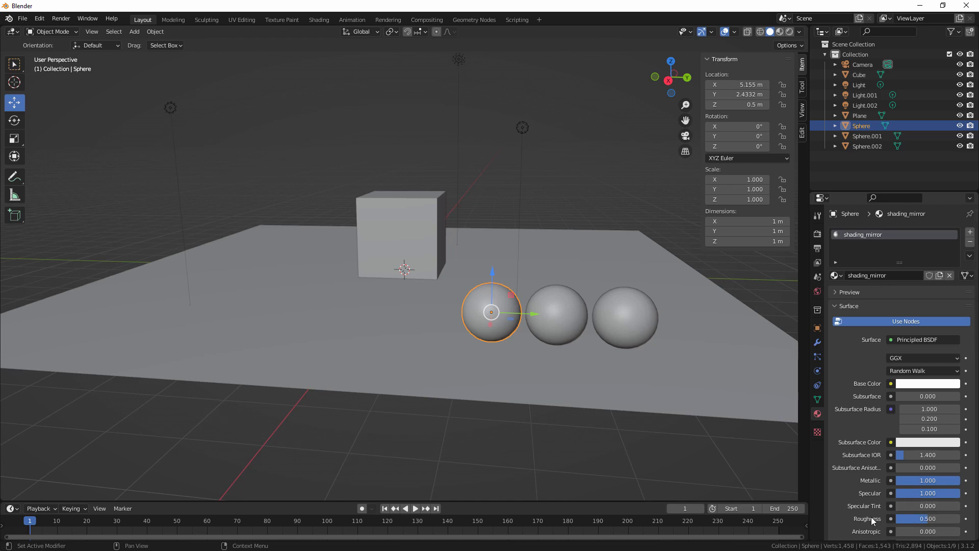
pyautogui.moveTo(928, 519); pyautogui.dragTo(897, 519)
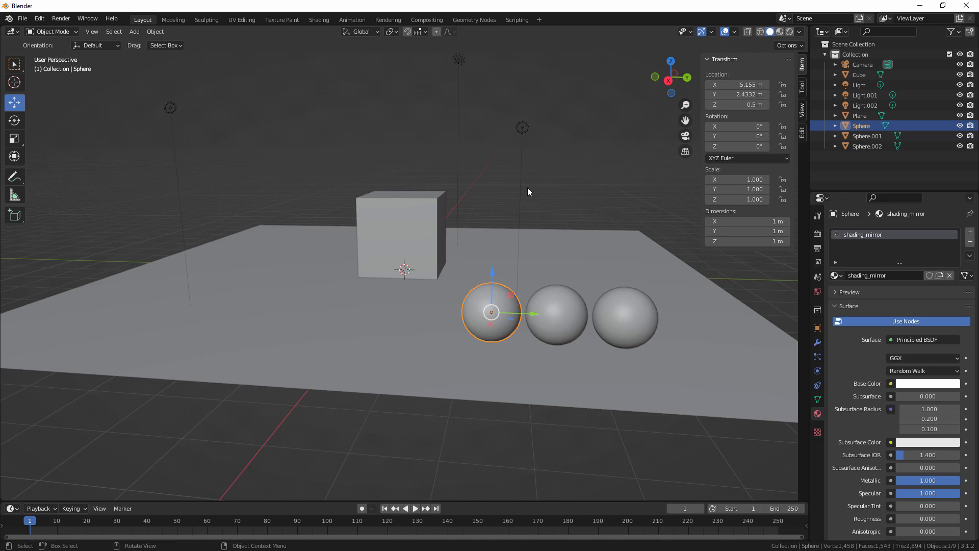
# - Switch to the Shading workspace and enable Screen Space Reflections in the Eevee render settings
pyautogui.click(320, 21)
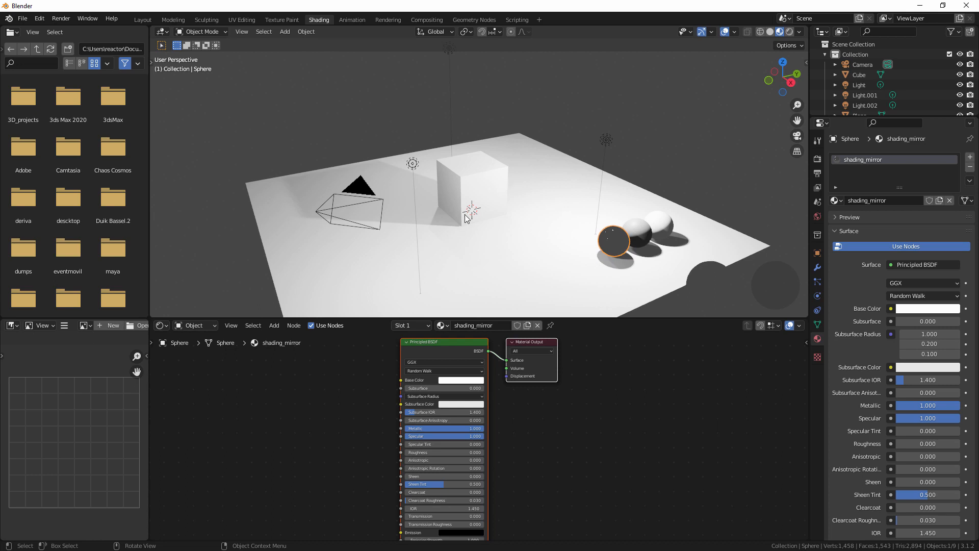
pyautogui.scroll(5, 471, 225)
pyautogui.moveTo(471, 225); pyautogui.dragTo(481, 241, button='middle')
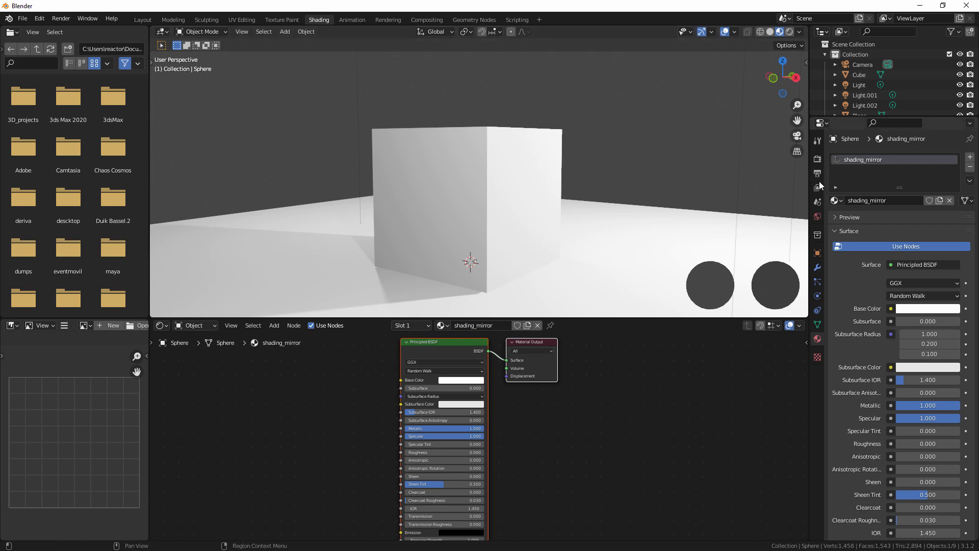
pyautogui.click(818, 160)
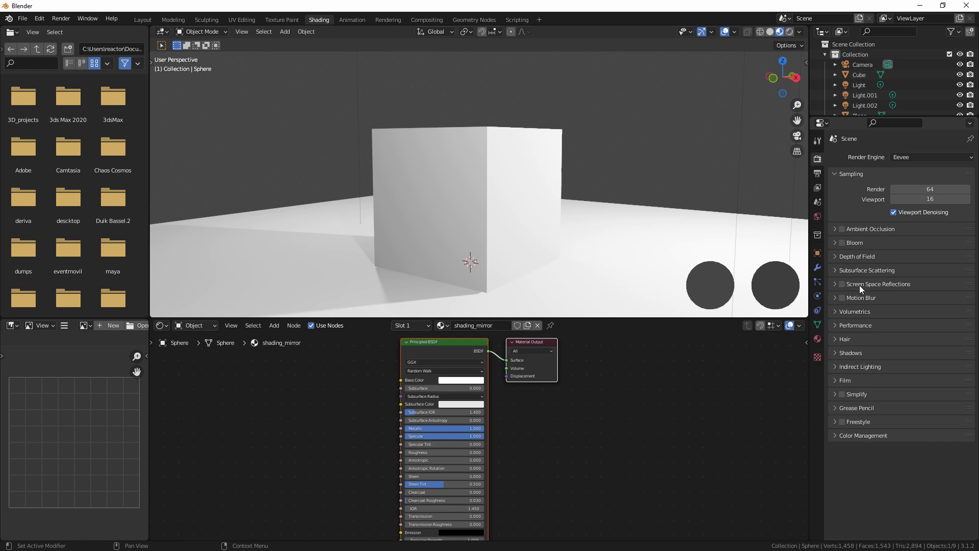
pyautogui.moveTo(689, 225); pyautogui.dragTo(562, 258, button='middle')
pyautogui.scroll(1, 636, 238)
pyautogui.scroll(-3, 636, 238)
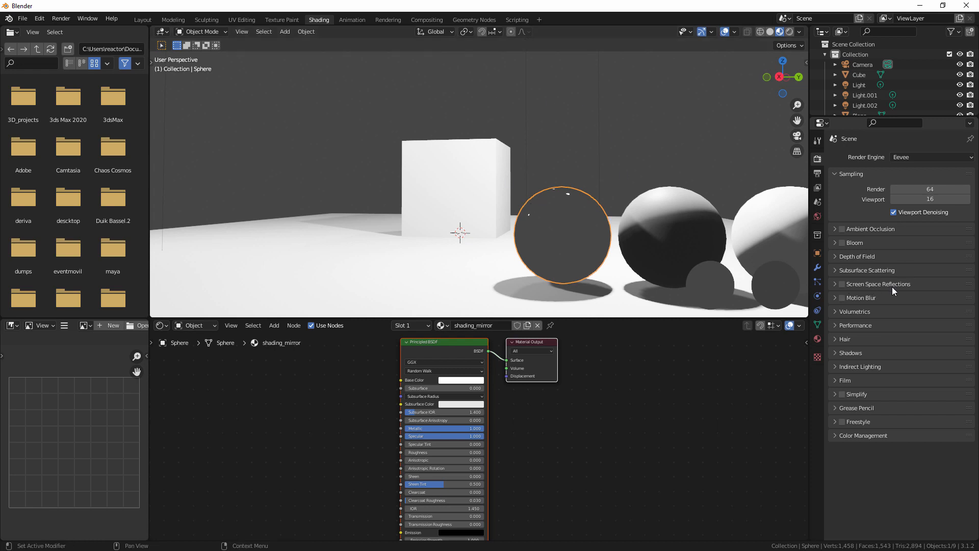
pyautogui.click(842, 284)
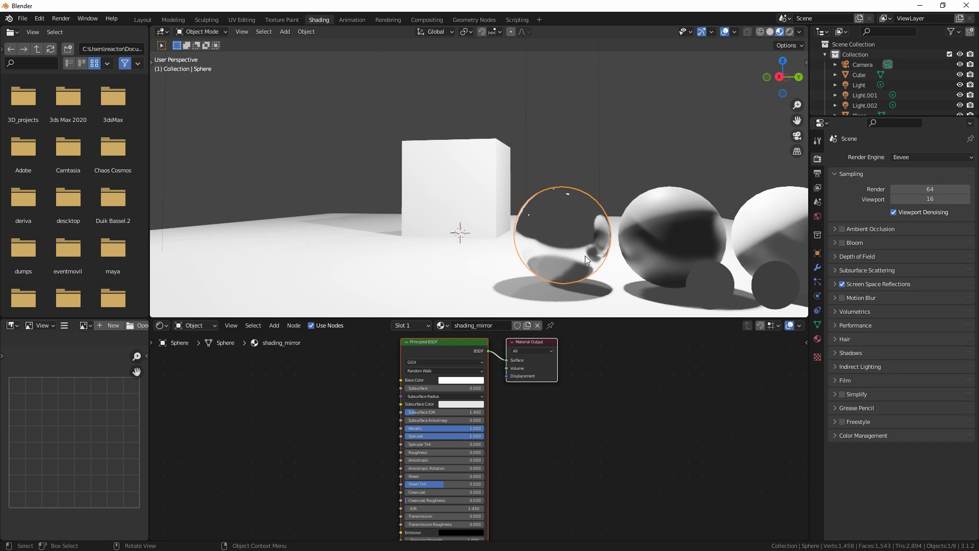
# - Enable Ambient Occlusion in the Eevee render settings and set its distance to 2 m and factor to 2.00
pyautogui.scroll(3, 480, 232)
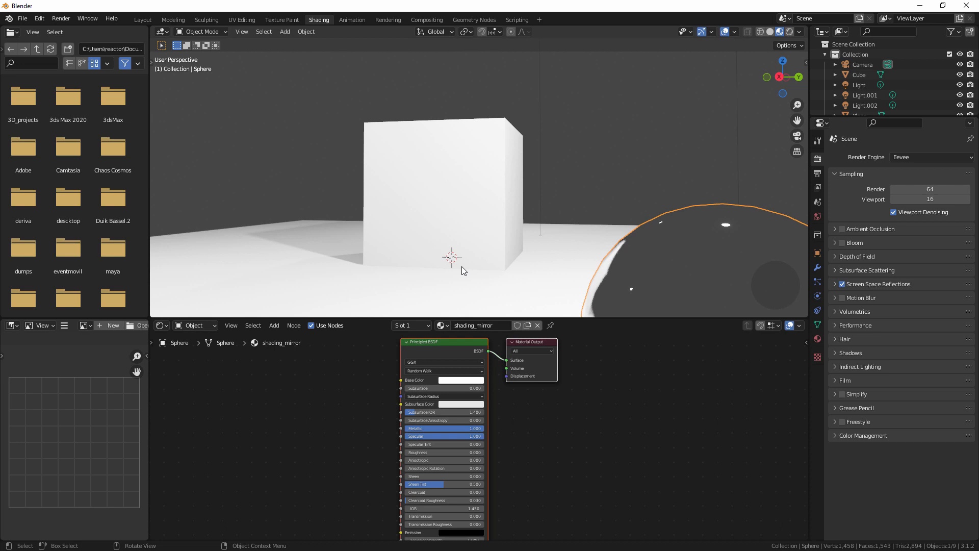
pyautogui.click(843, 228)
pyautogui.moveTo(457, 259); pyautogui.dragTo(488, 260, button='middle')
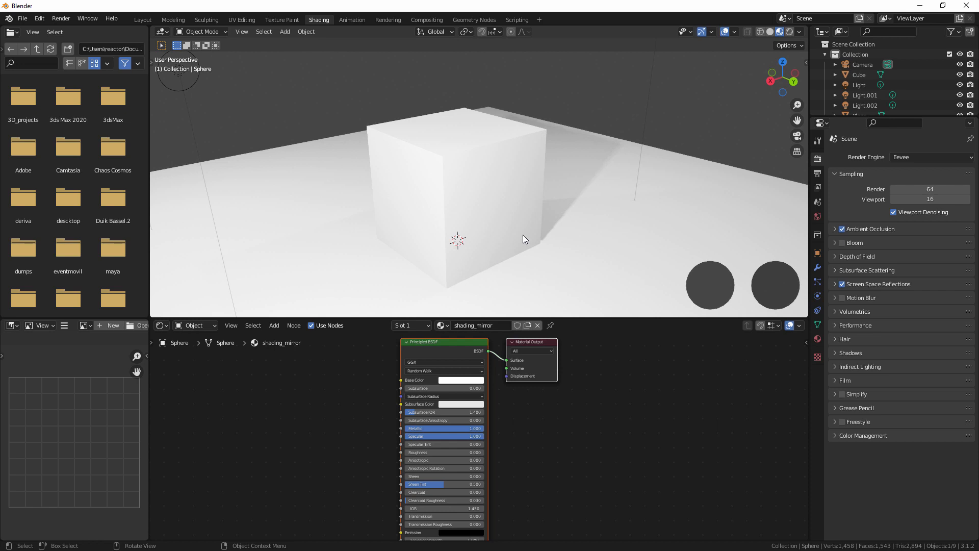
pyautogui.click(835, 230)
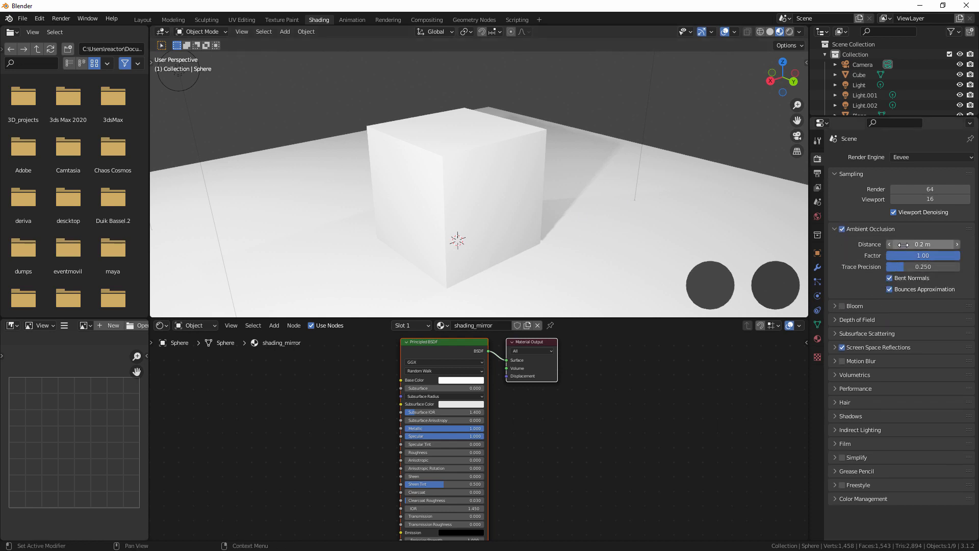
pyautogui.click(921, 244)
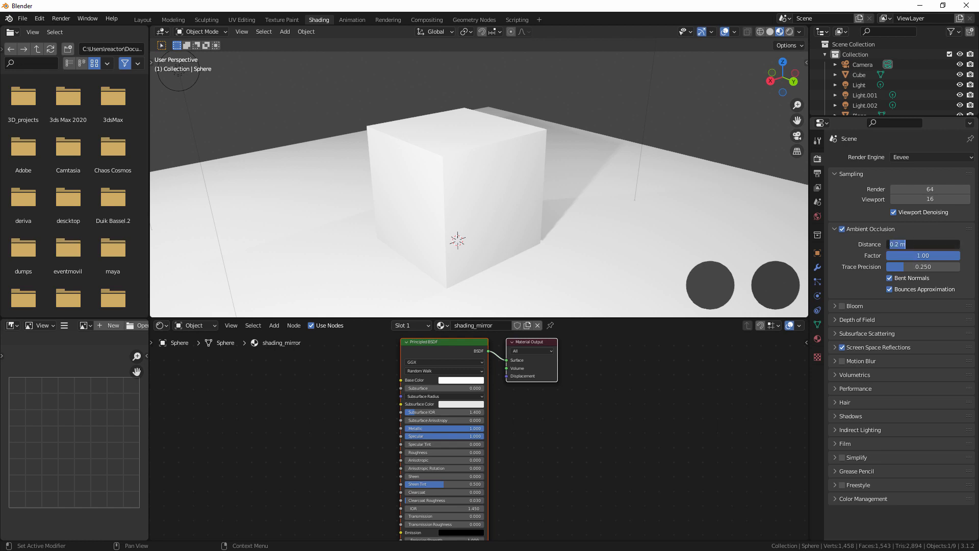
pyautogui.write('2')
pyautogui.press('Return')
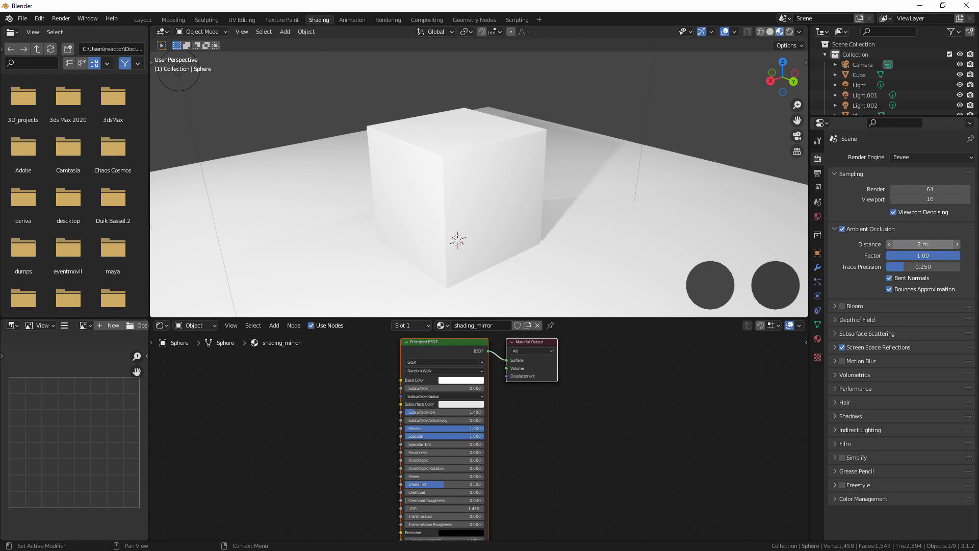
pyautogui.click(923, 256)
pyautogui.write('2')
pyautogui.press('Return')
# - Select the mirror, grey and white spheres together and move them along the X axis, back toward the cube
pyautogui.moveTo(462, 260); pyautogui.dragTo(565, 260, button='middle')
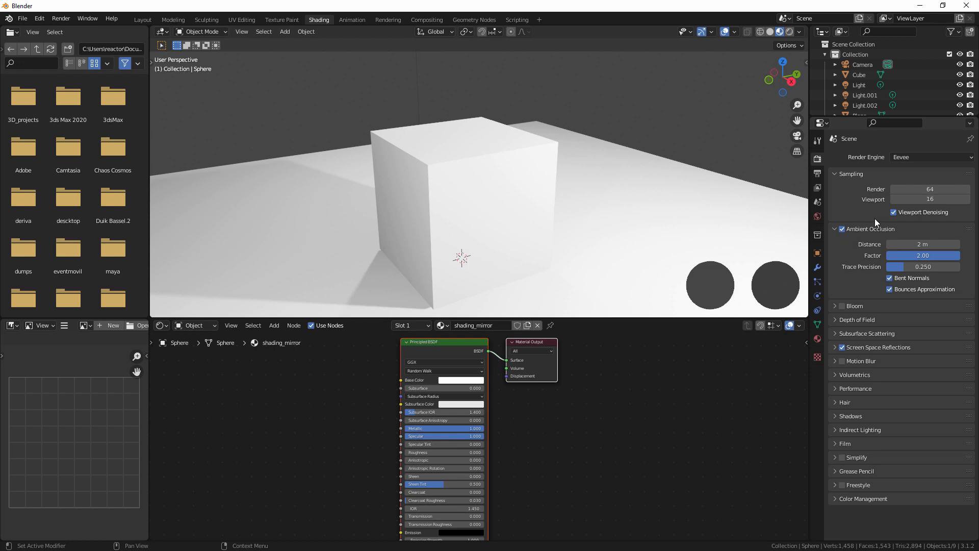
pyautogui.moveTo(533, 206); pyautogui.dragTo(614, 191, button='middle')
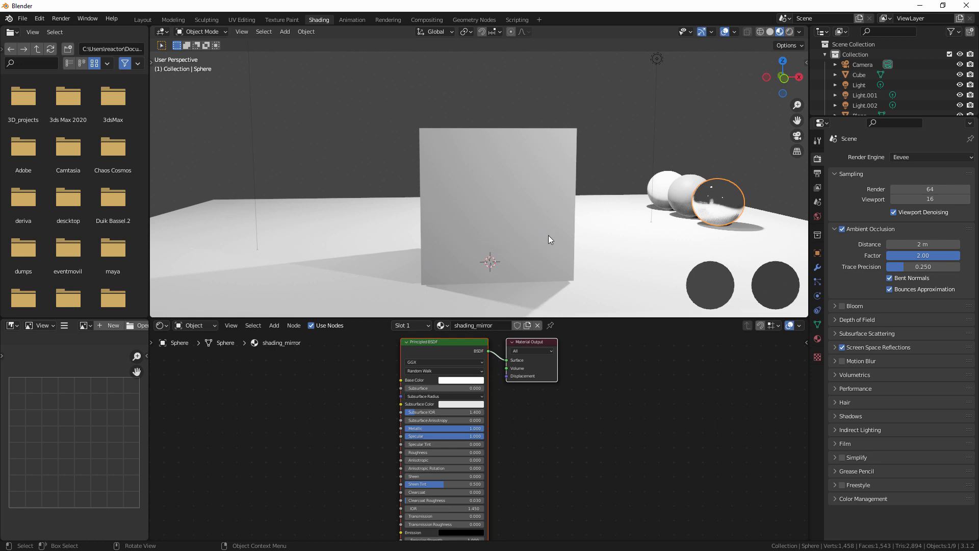
pyautogui.moveTo(549, 235); pyautogui.dragTo(475, 280, button='middle')
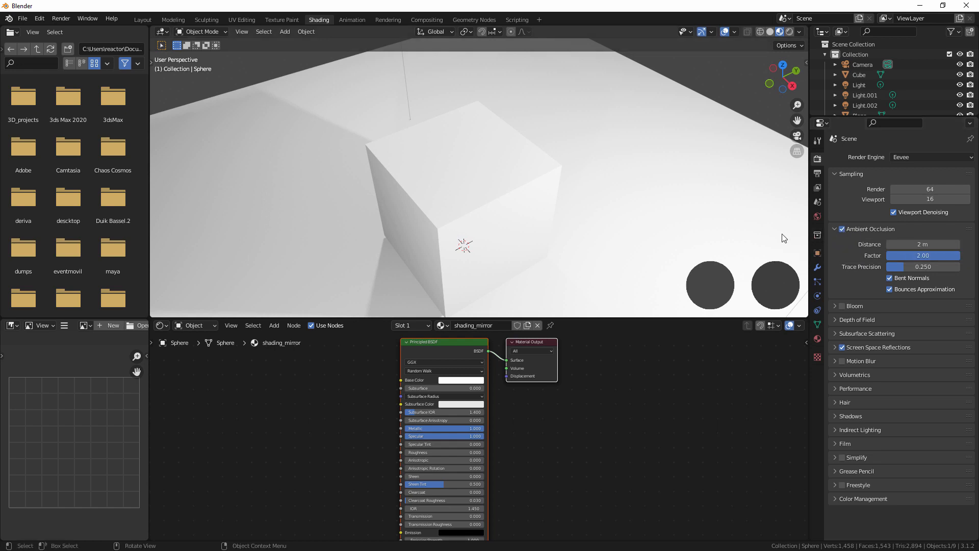
pyautogui.scroll(-3, 553, 216)
pyautogui.moveTo(552, 216)
pyautogui.mouseDown(button='middle')
pyautogui.moveTo(625, 246)
pyautogui.moveTo(610, 253)
pyautogui.moveTo(670, 225)
pyautogui.moveTo(561, 205)
pyautogui.mouseUp(button='middle')
pyautogui.scroll(-2, 572, 226)
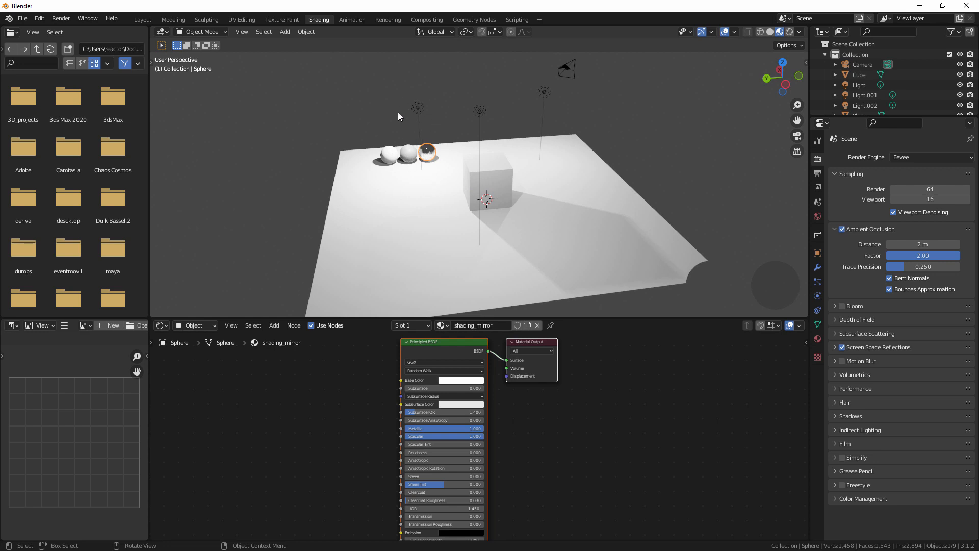
pyautogui.moveTo(441, 155); pyautogui.dragTo(550, 212, button='middle')
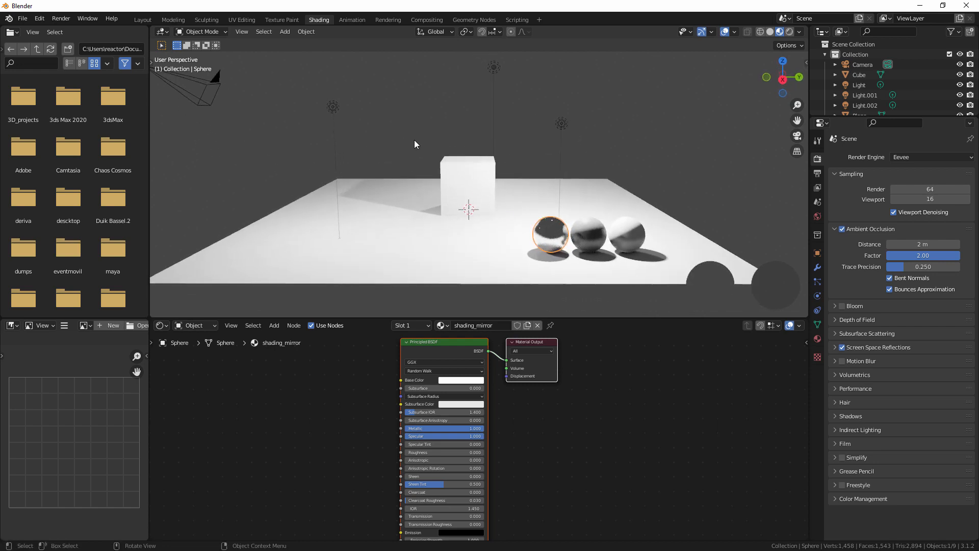
pyautogui.keyDown('shift'); pyautogui.click(581, 241); pyautogui.keyUp('shift')
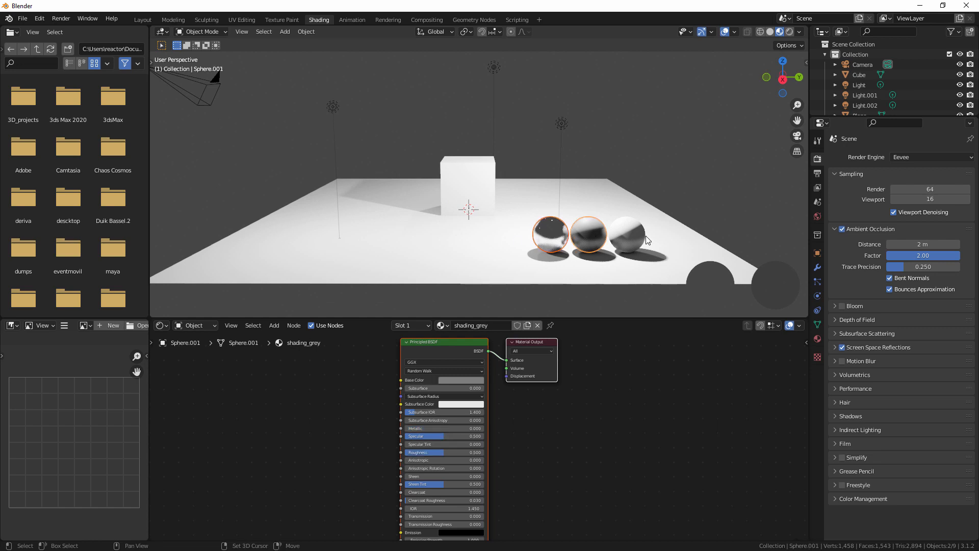
pyautogui.keyDown('shift'); pyautogui.click(637, 238); pyautogui.keyUp('shift')
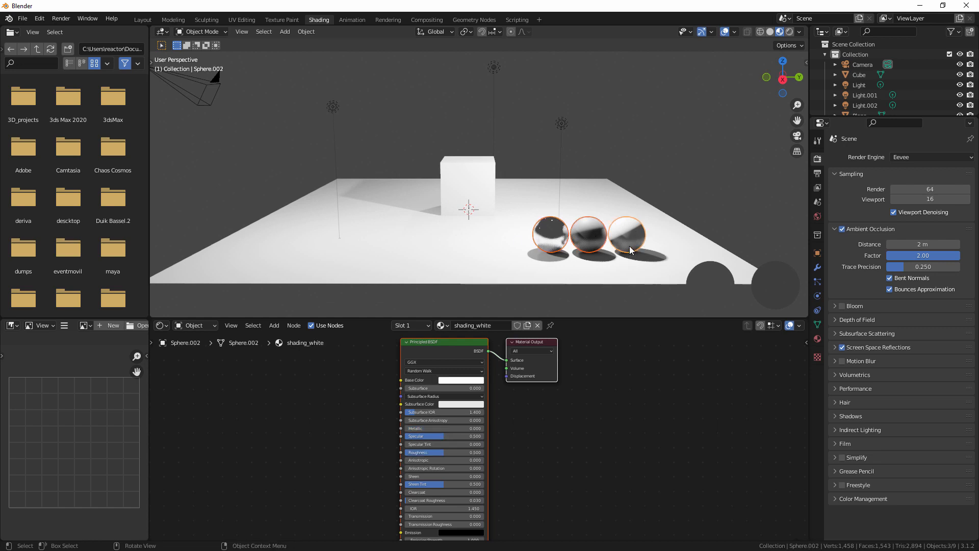
pyautogui.press('c')
pyautogui.press('t')
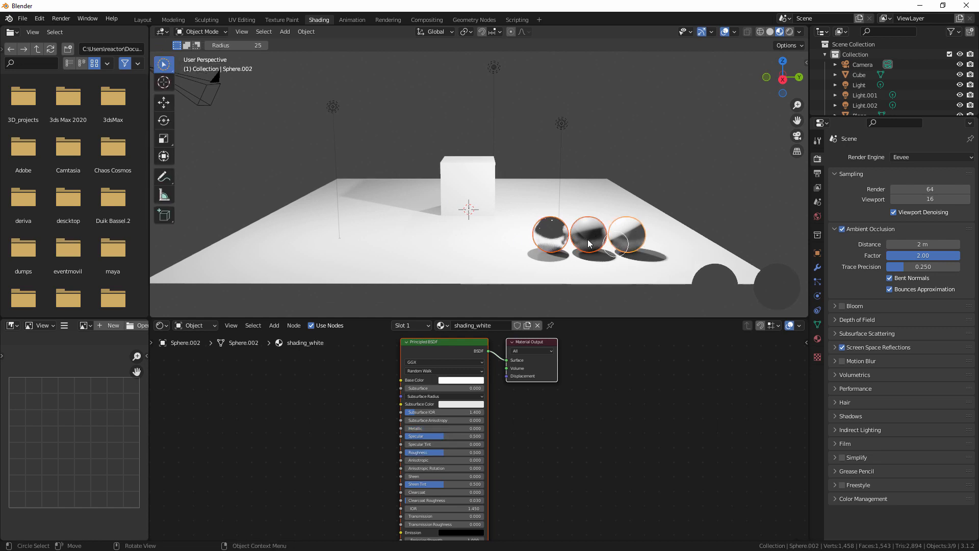
pyautogui.click(166, 107)
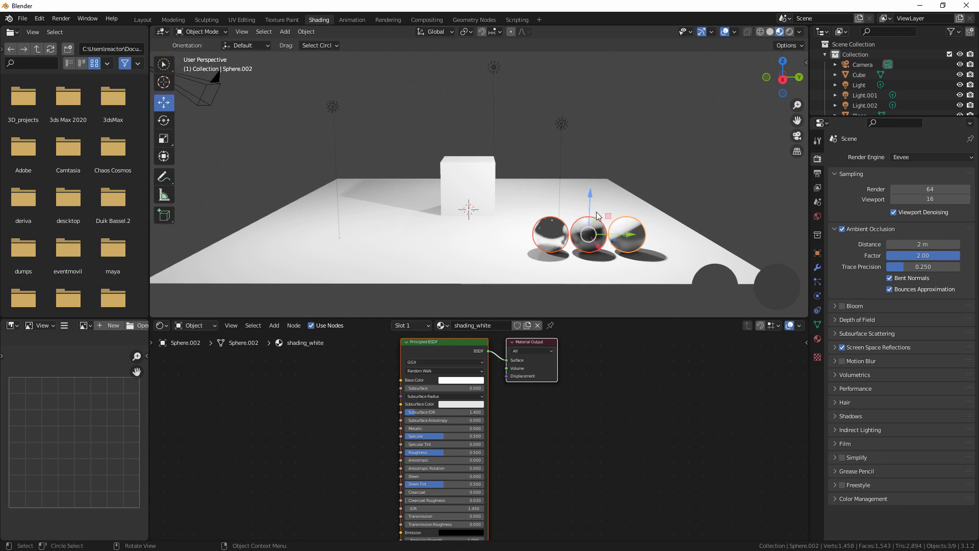
pyautogui.moveTo(599, 248); pyautogui.dragTo(643, 263, button='middle')
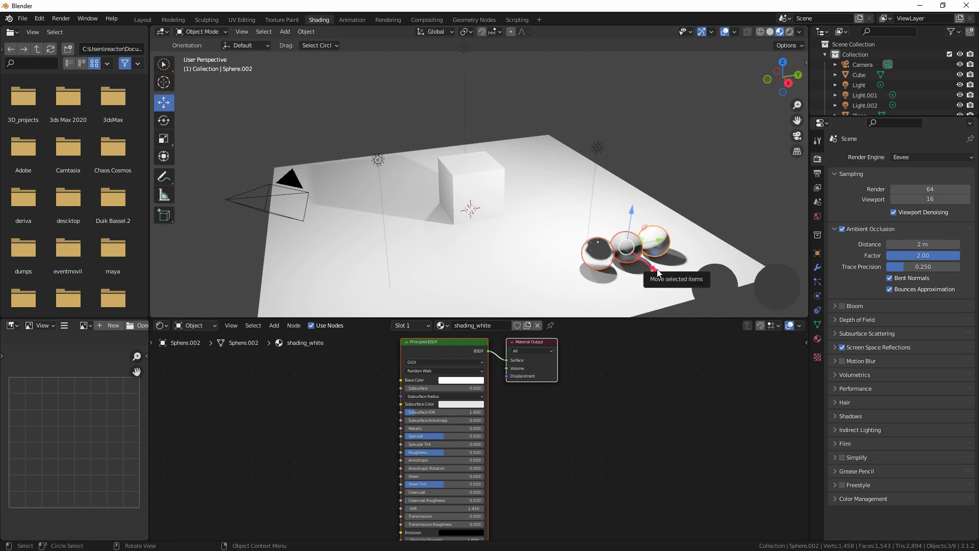
pyautogui.moveTo(651, 270); pyautogui.dragTo(618, 258)
pyautogui.moveTo(618, 258); pyautogui.dragTo(630, 236, button='middle')
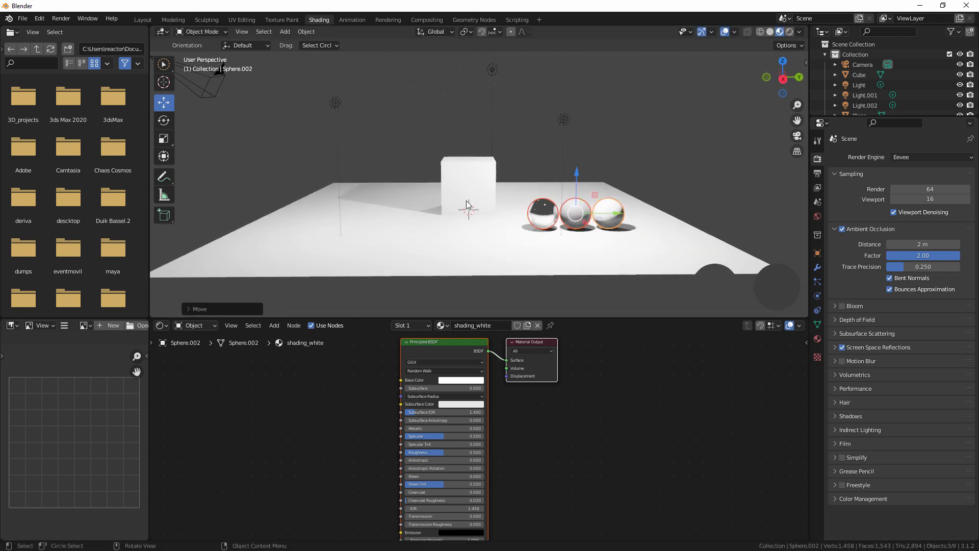
pyautogui.moveTo(537, 209); pyautogui.dragTo(632, 279, button='middle')
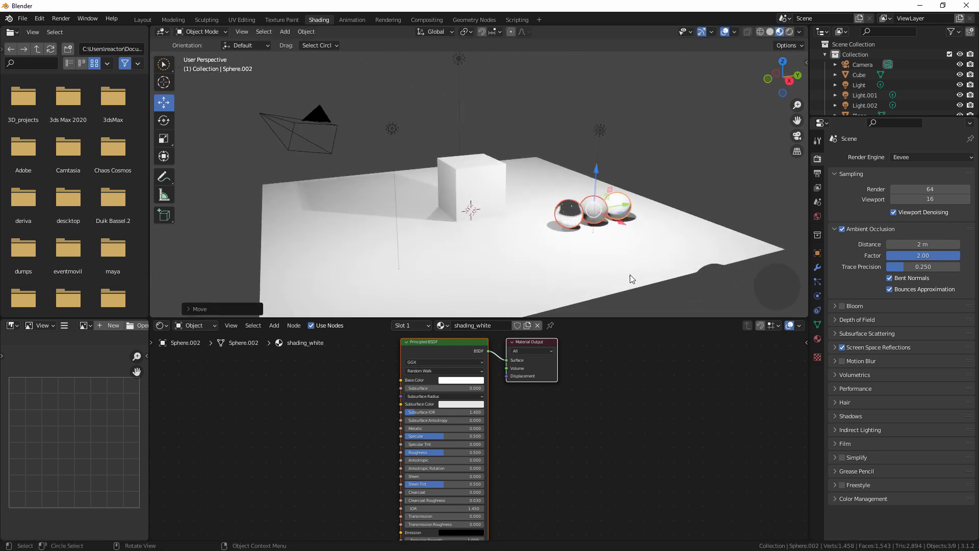
# - Enlarge the Outliner to show all scene objects and rename the main collection as studio
pyautogui.moveTo(929, 118); pyautogui.dragTo(943, 202)
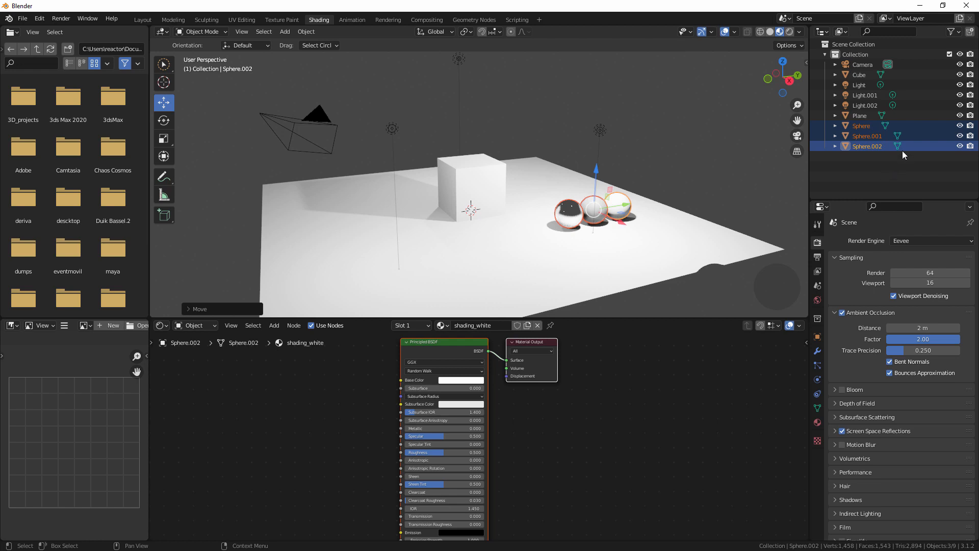
pyautogui.click(856, 54)
pyautogui.doubleClick(856, 54)
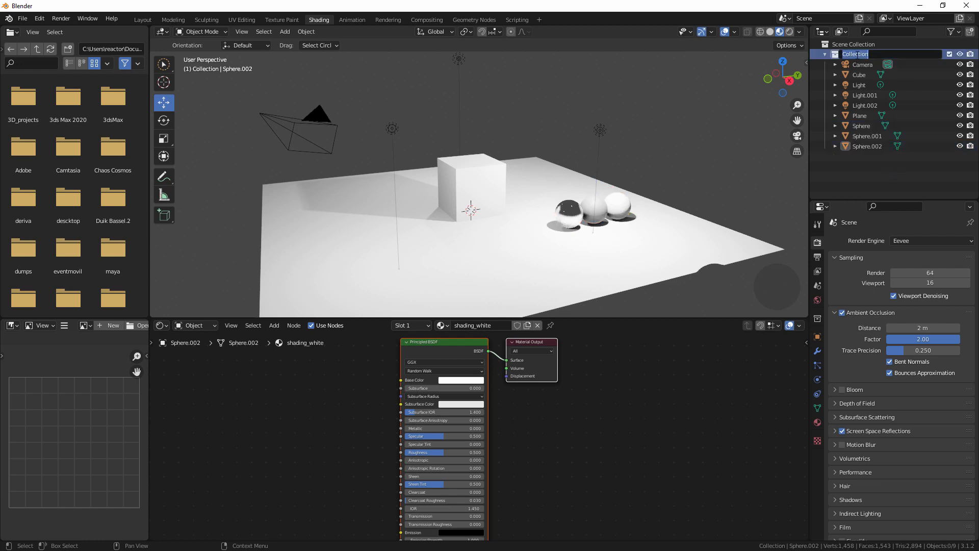
pyautogui.write('studio')
pyautogui.press('Return')
# - Create a new collection inside studio and name it balls
pyautogui.rightClick(850, 54)
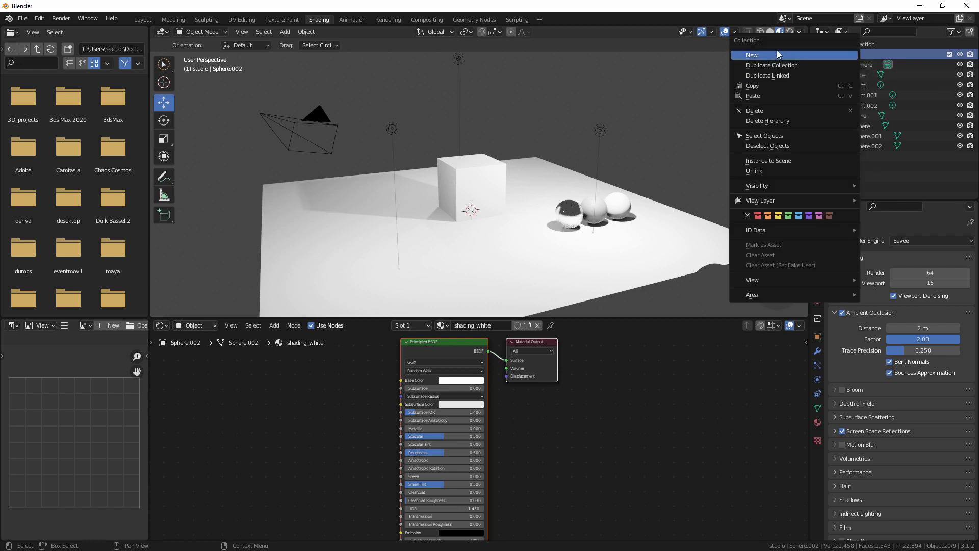
pyautogui.click(779, 55)
pyautogui.doubleClick(869, 63)
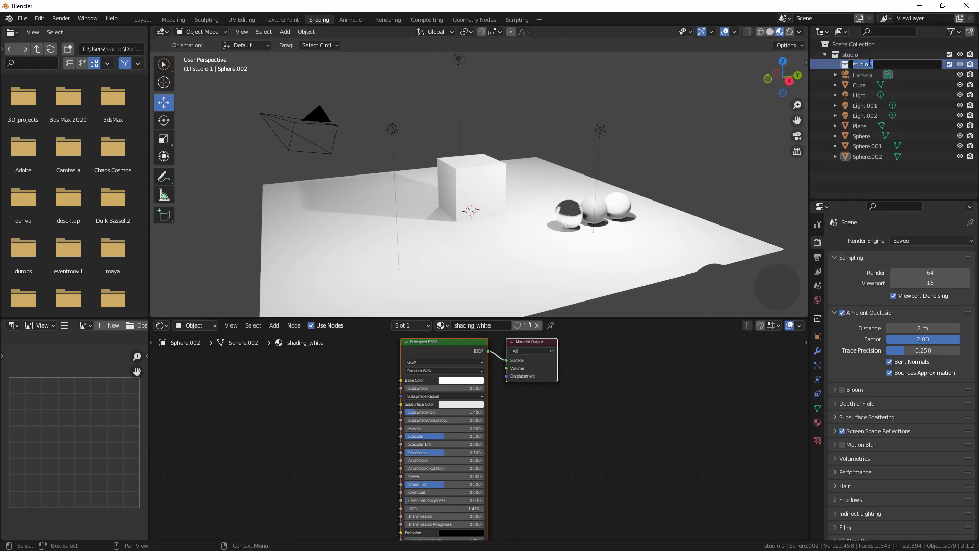
pyautogui.write('balls')
pyautogui.press('Return')
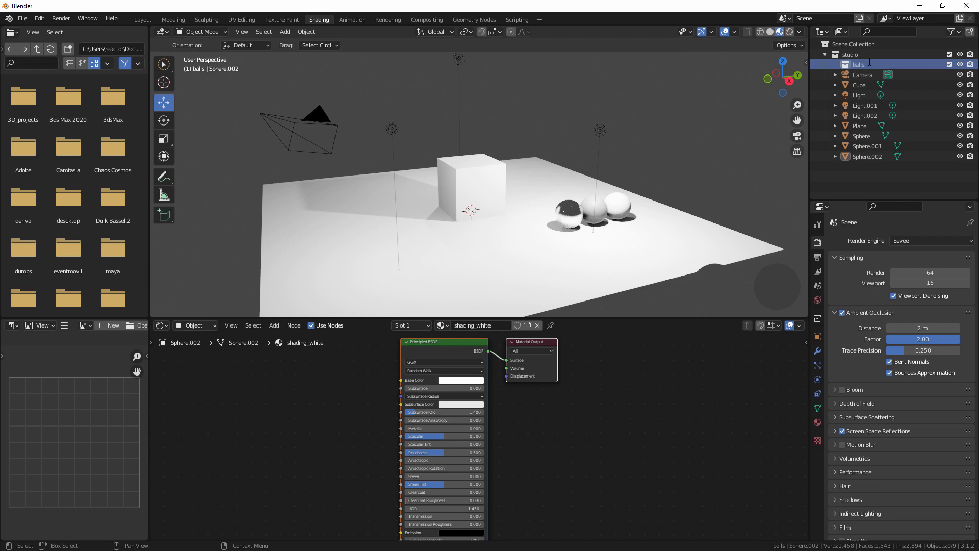
# - Rename the reflective sphere as mirror, the middle sphere as grey and the remaining sphere as white
pyautogui.click(867, 137)
pyautogui.doubleClick(867, 137)
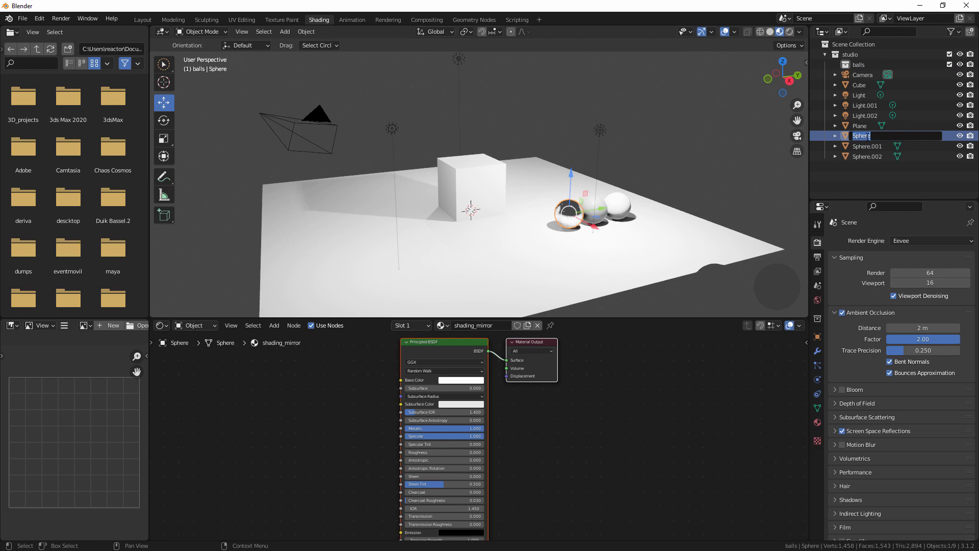
pyautogui.write('mirror')
pyautogui.press('Return')
pyautogui.click(873, 146)
pyautogui.doubleClick(873, 147)
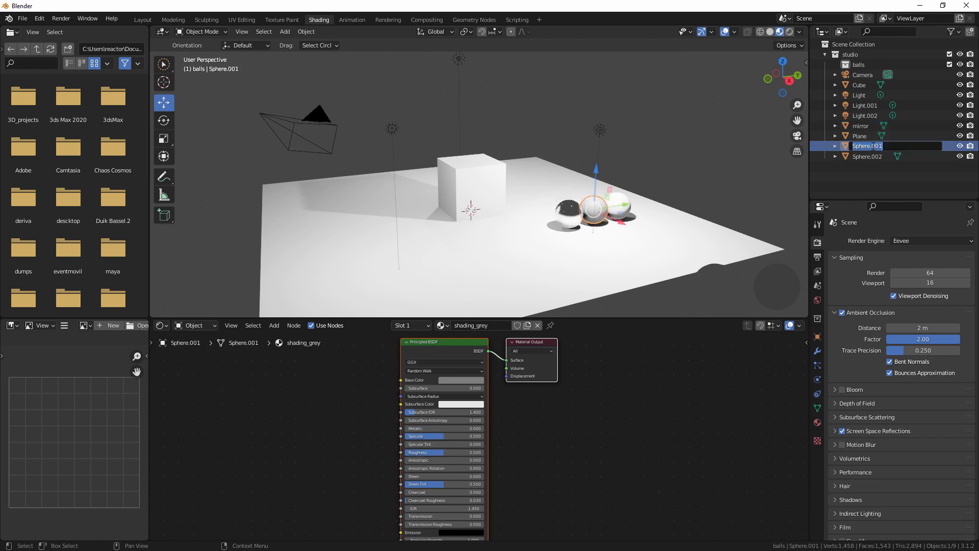
pyautogui.write('grey')
pyautogui.press('Return')
pyautogui.doubleClick(867, 157)
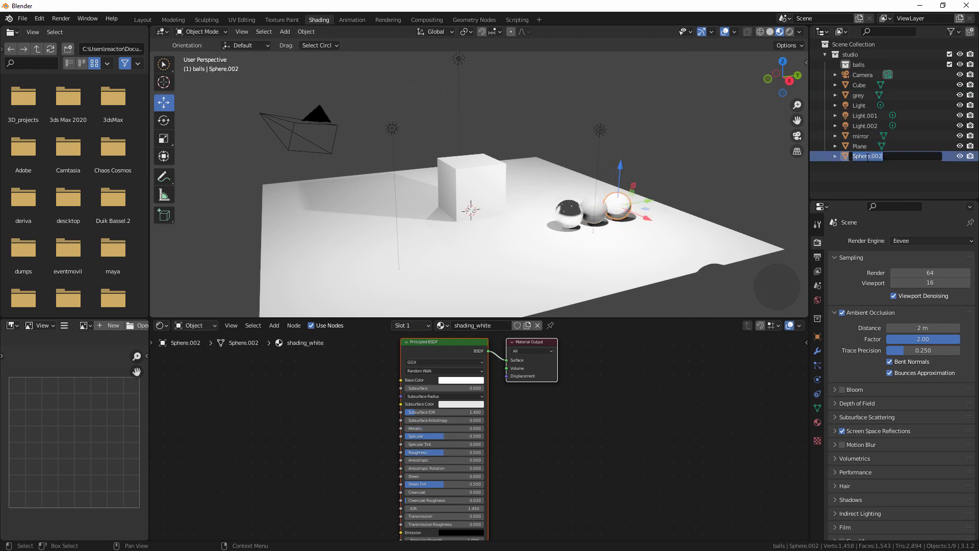
pyautogui.write('white')
pyautogui.press('Return')
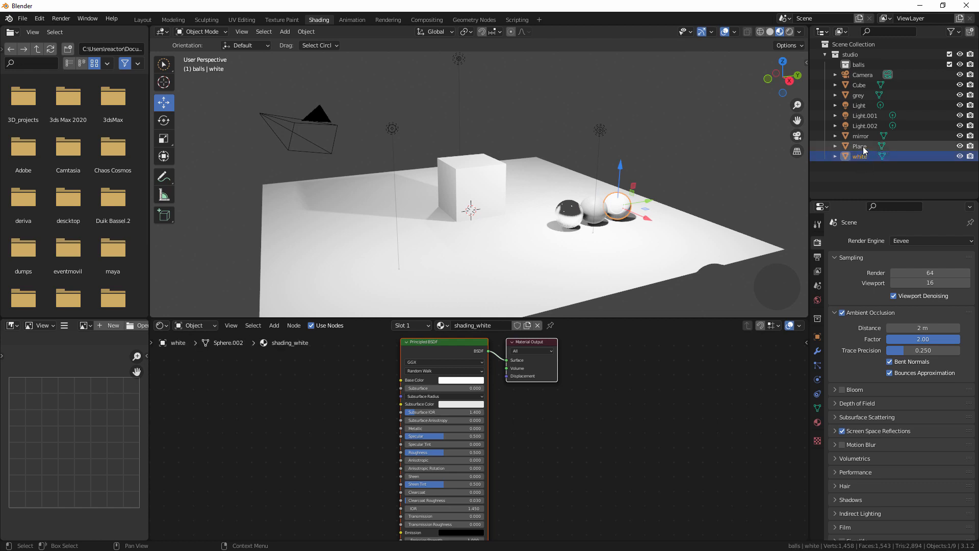
# - Move the white, mirror and grey spheres into the balls collection
pyautogui.keyDown('ctrl'); pyautogui.click(866, 136); pyautogui.keyUp('ctrl')
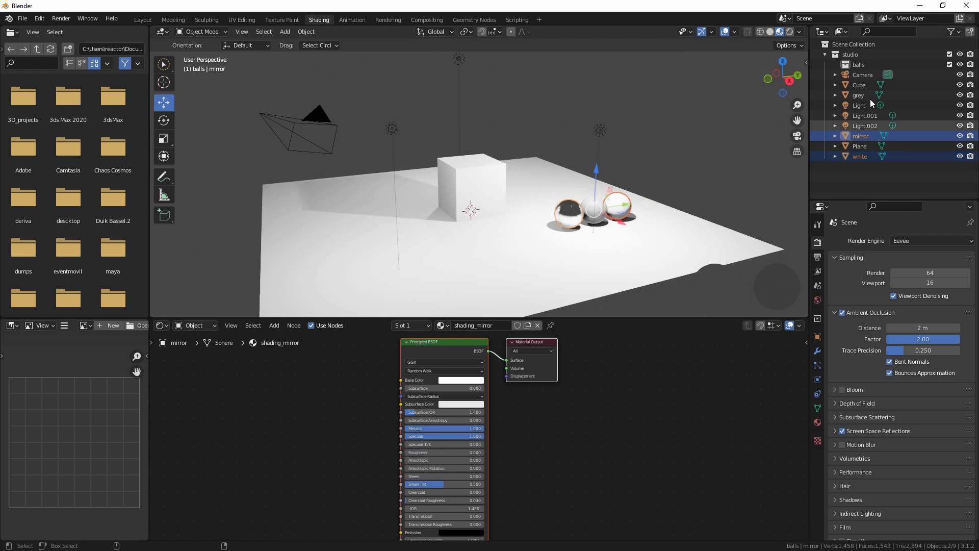
pyautogui.keyDown('ctrl'); pyautogui.click(866, 95); pyautogui.keyUp('ctrl')
pyautogui.moveTo(860, 94); pyautogui.dragTo(862, 70)
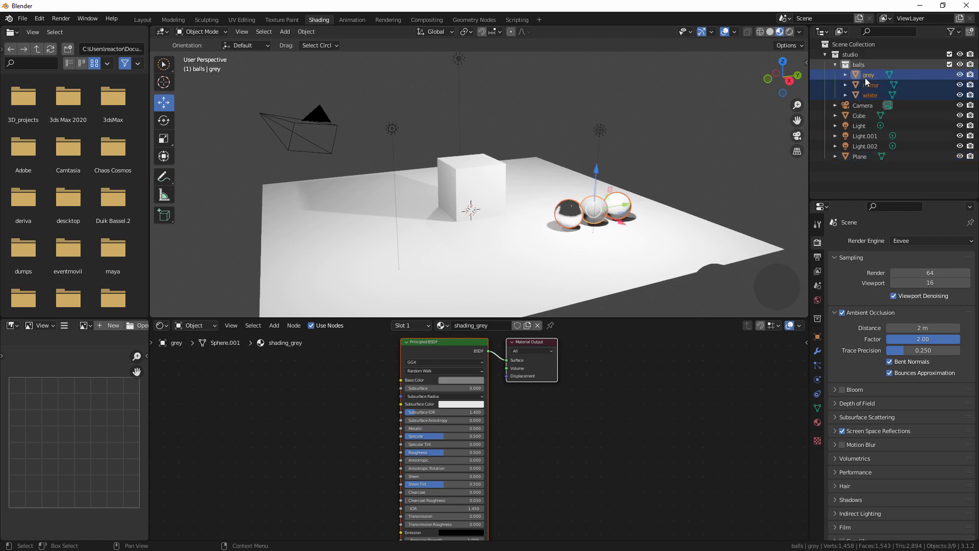
# - Rename the ground plane object as floor
pyautogui.click(858, 157)
pyautogui.doubleClick(859, 157)
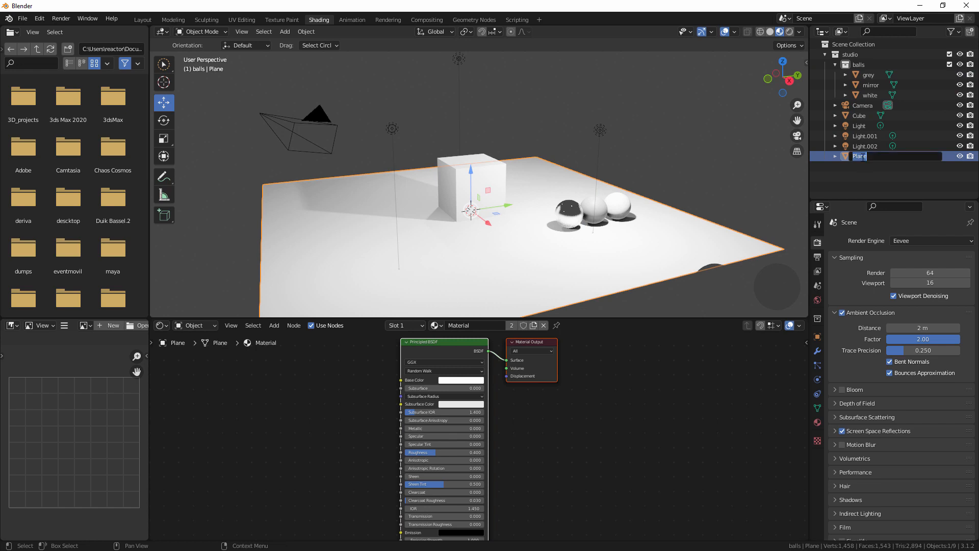
pyautogui.write('floor')
pyautogui.press('Return')
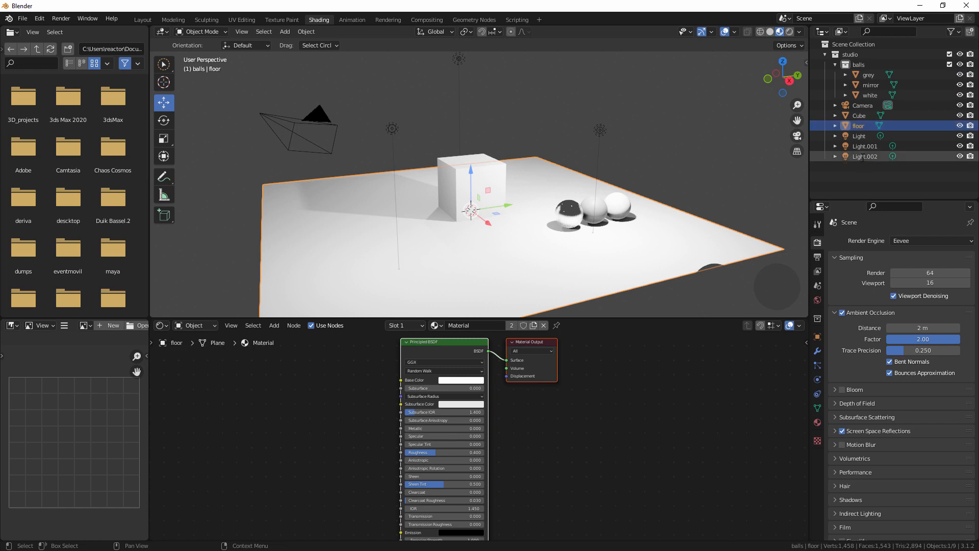
# - Create another collection inside studio and name it lights
pyautogui.rightClick(846, 54)
pyautogui.click(816, 53)
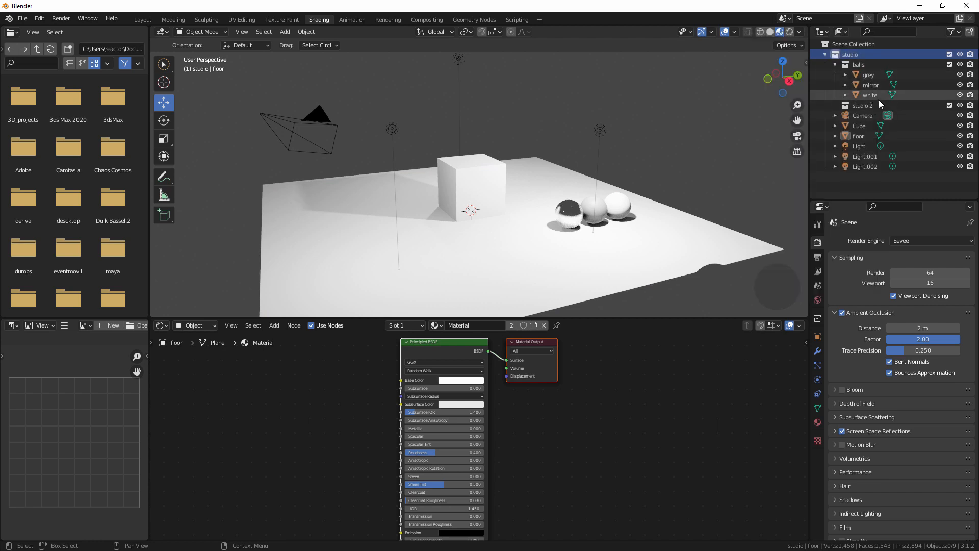
pyautogui.click(862, 105)
pyautogui.doubleClick(864, 106)
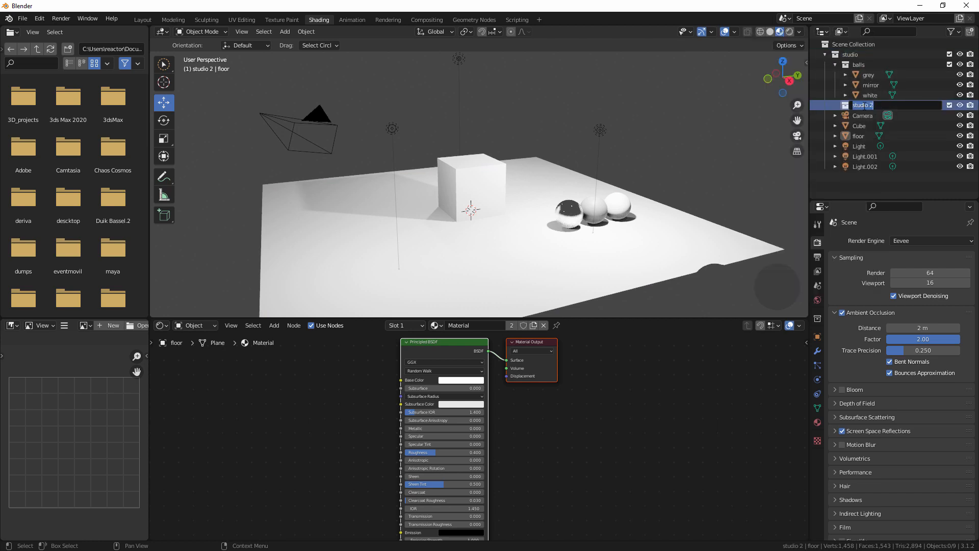
pyautogui.write('lights')
pyautogui.press('Return')
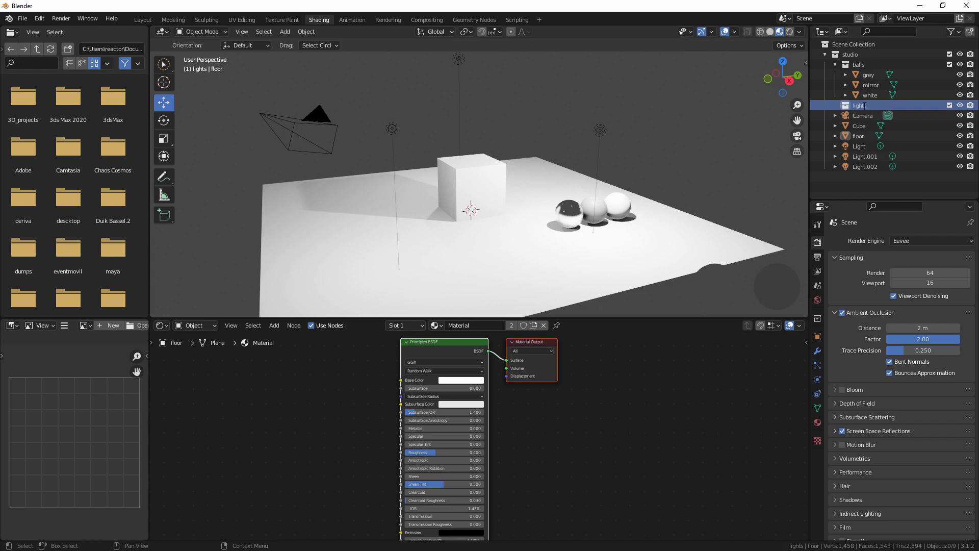
# - Rename the original point light, the one near the spheres, as key
pyautogui.doubleClick(867, 146)
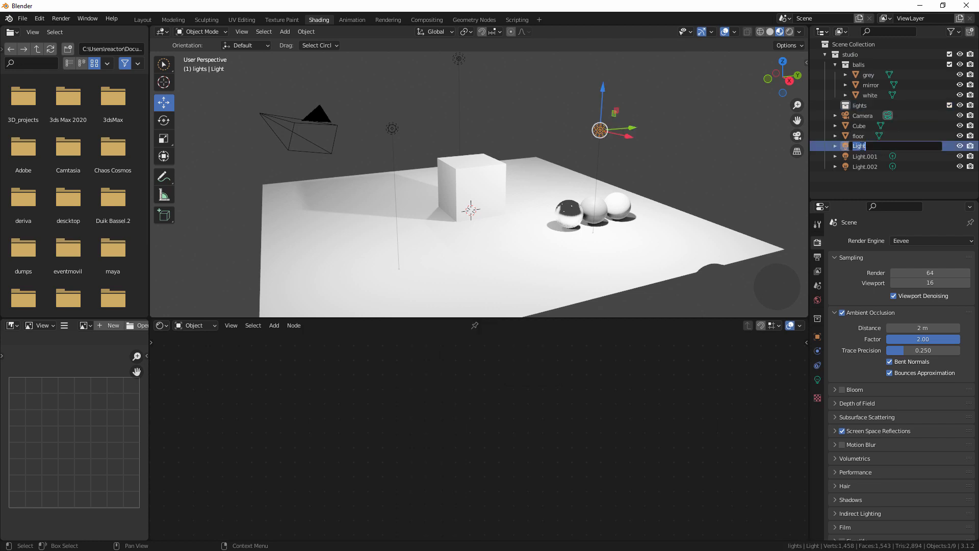
pyautogui.write('key')
pyautogui.press('Return')
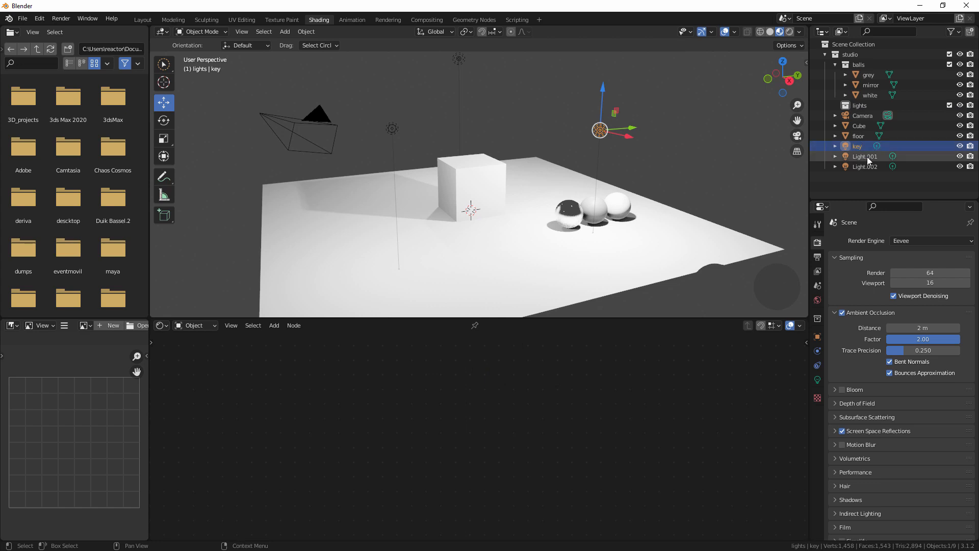
# - Rename the Light.001 object as fill and the Light.002 object as rim
pyautogui.click(867, 157)
pyautogui.doubleClick(869, 158)
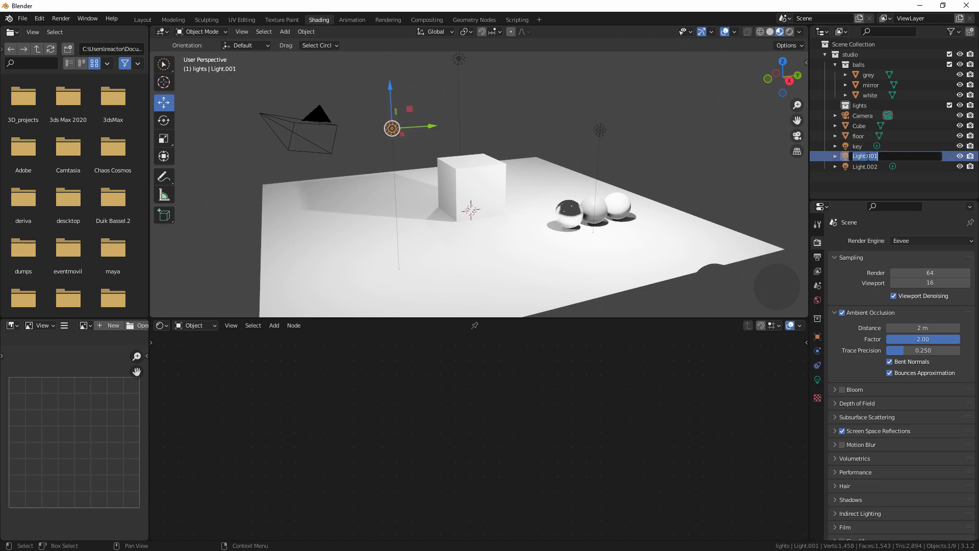
pyautogui.write('fill')
pyautogui.press('Return')
pyautogui.click(872, 167)
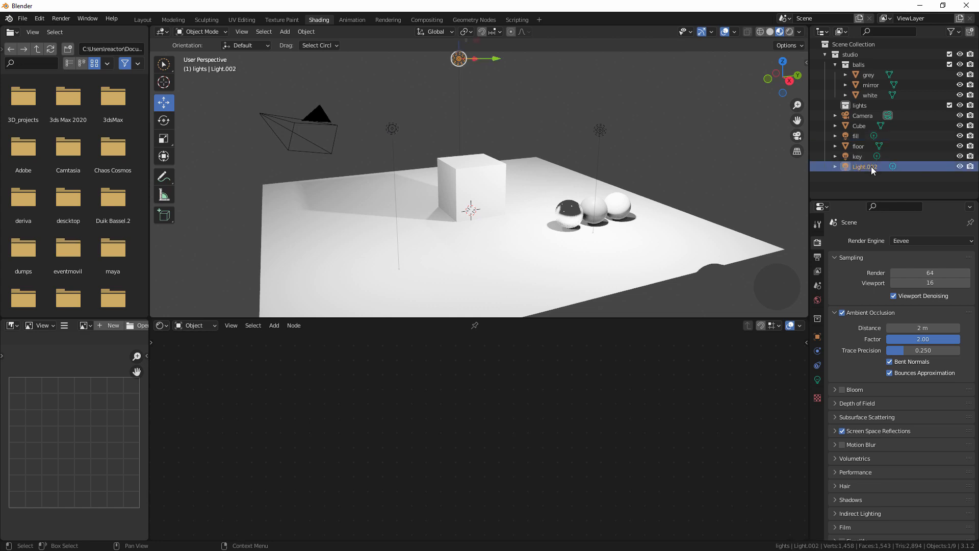
pyautogui.doubleClick(872, 169)
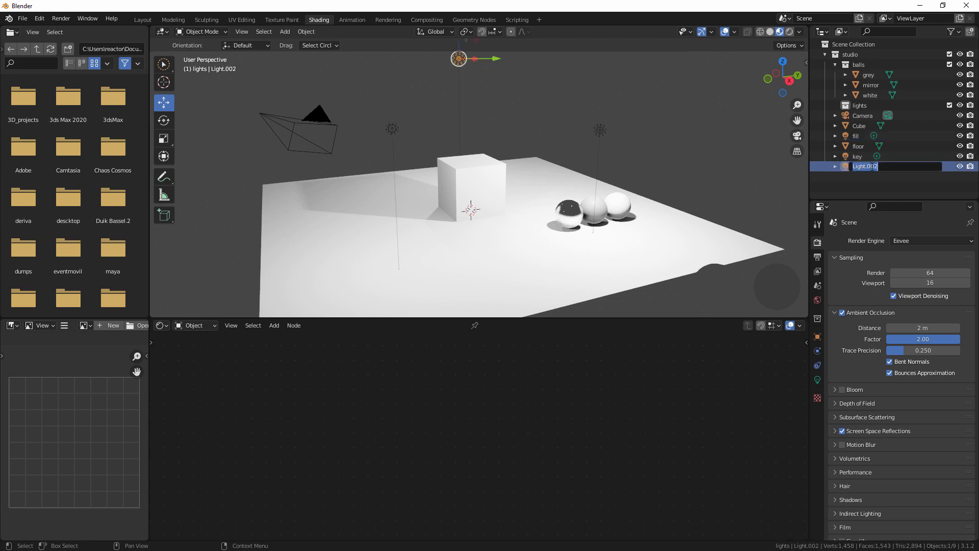
pyautogui.write('rim')
pyautogui.press('Return')
# - Move the fill, key and rim lights together into the lights collection
pyautogui.keyDown('ctrl'); pyautogui.click(863, 137); pyautogui.keyUp('ctrl')
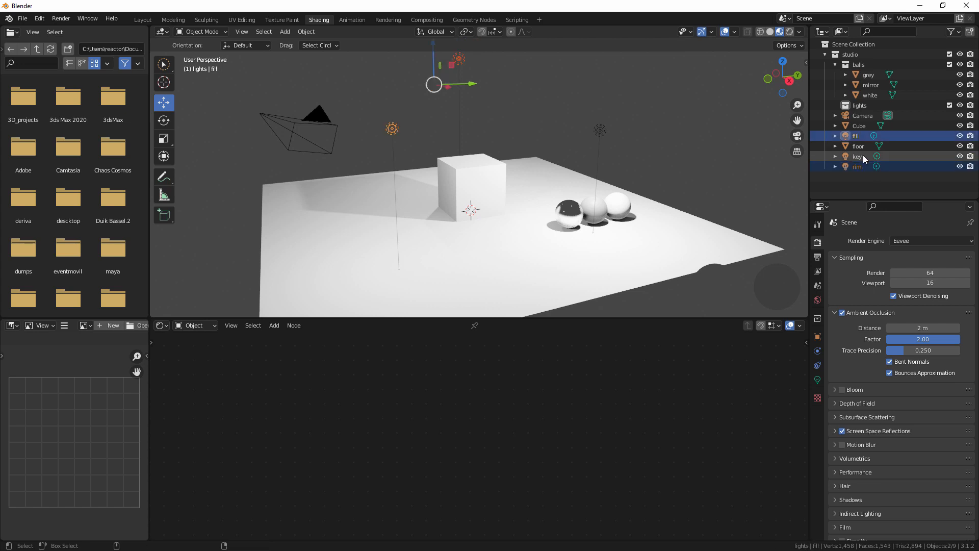
pyautogui.keyDown('ctrl'); pyautogui.click(863, 156); pyautogui.keyUp('ctrl')
pyautogui.moveTo(862, 136); pyautogui.dragTo(865, 106)
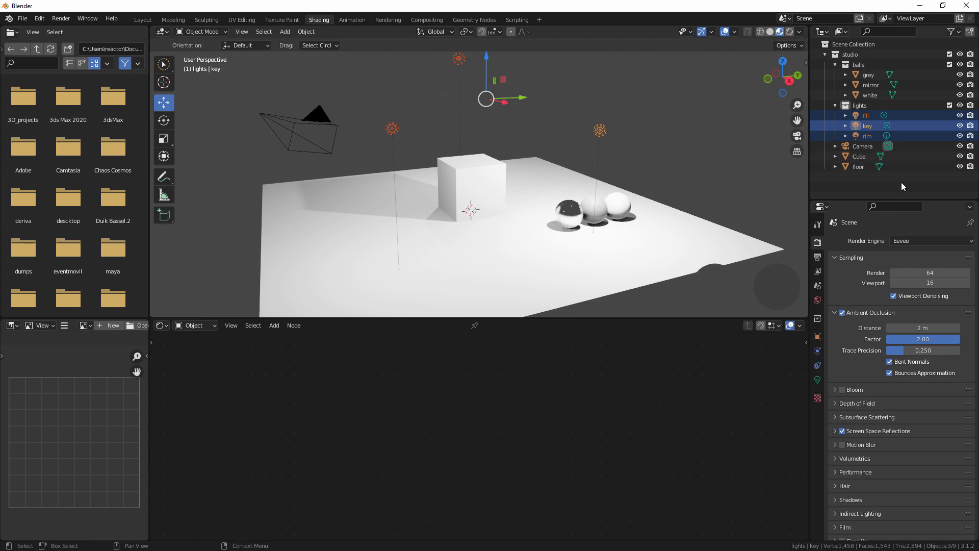
# - Collapse the balls and lights collections and their parent studio collection in the scene hierarchy
pyautogui.click(835, 64)
pyautogui.click(837, 75)
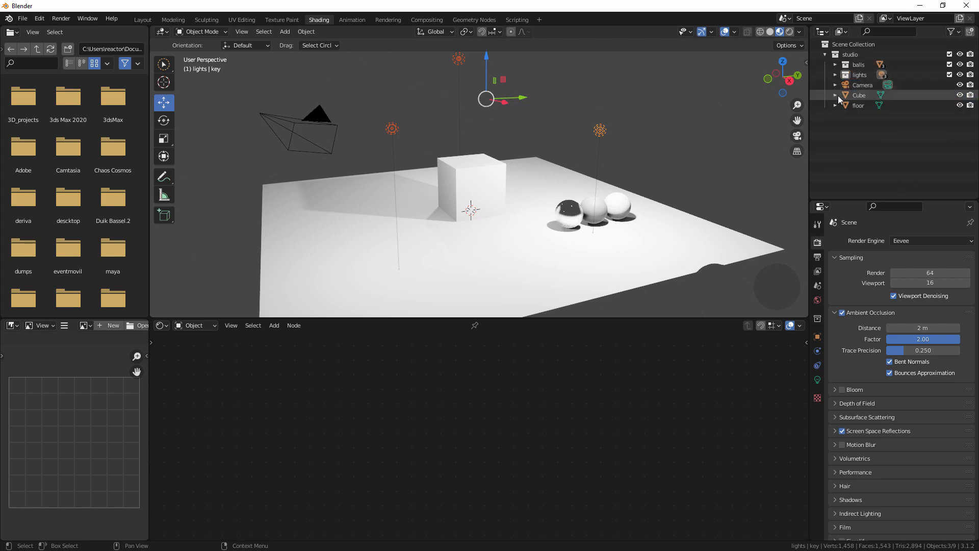
pyautogui.click(826, 55)
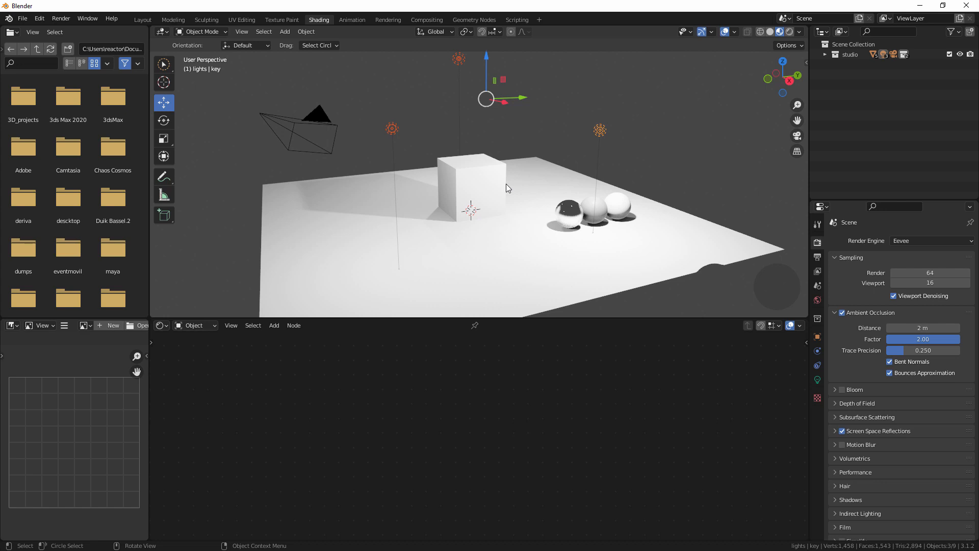
# - Save the scene as a new file named studio.blend in the scenes folder
pyautogui.click(22, 19)
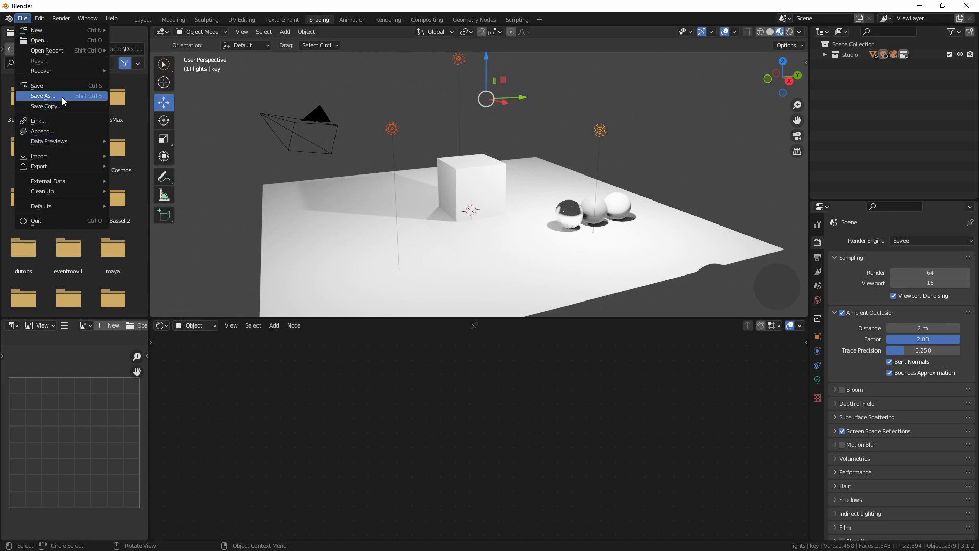
pyautogui.click(78, 99)
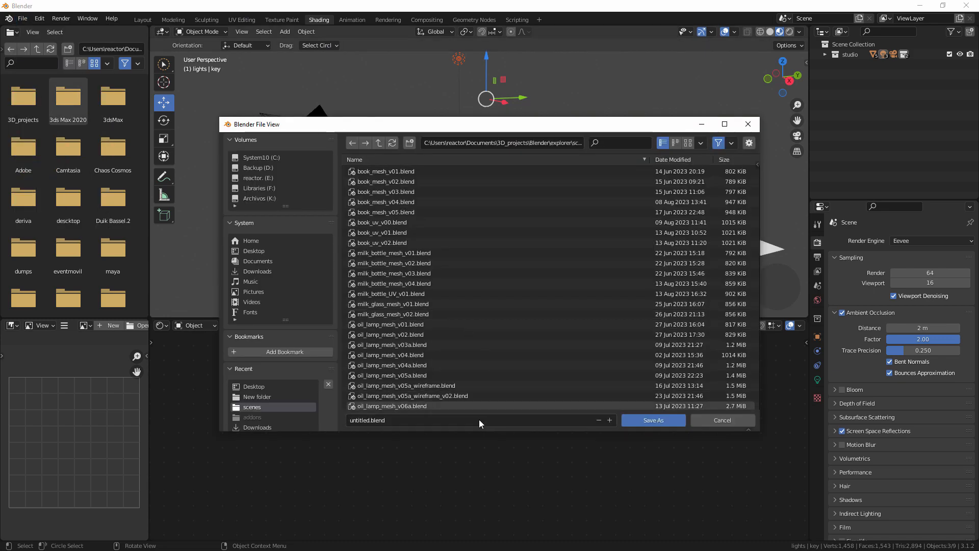
pyautogui.click(403, 420)
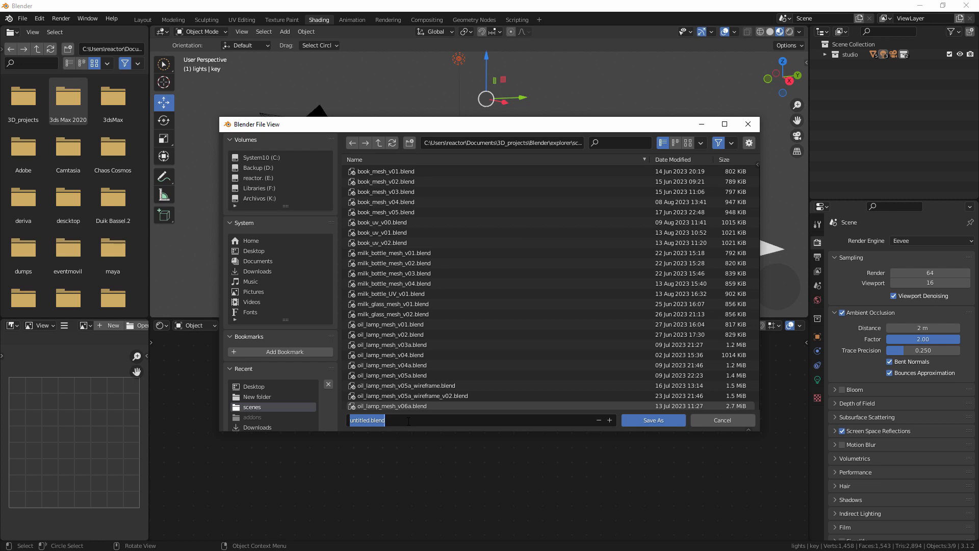
pyautogui.write('studio')
pyautogui.click(659, 420)
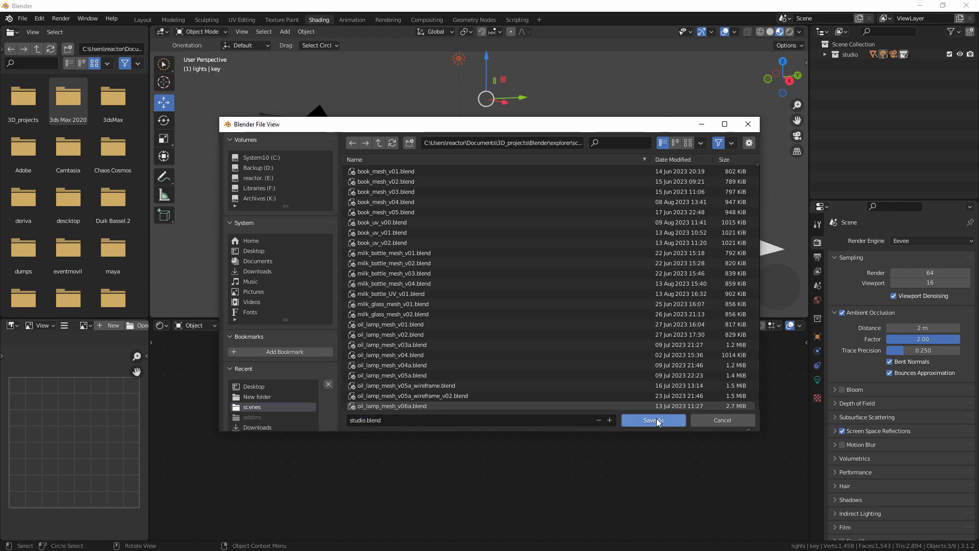
pyautogui.click(657, 418)
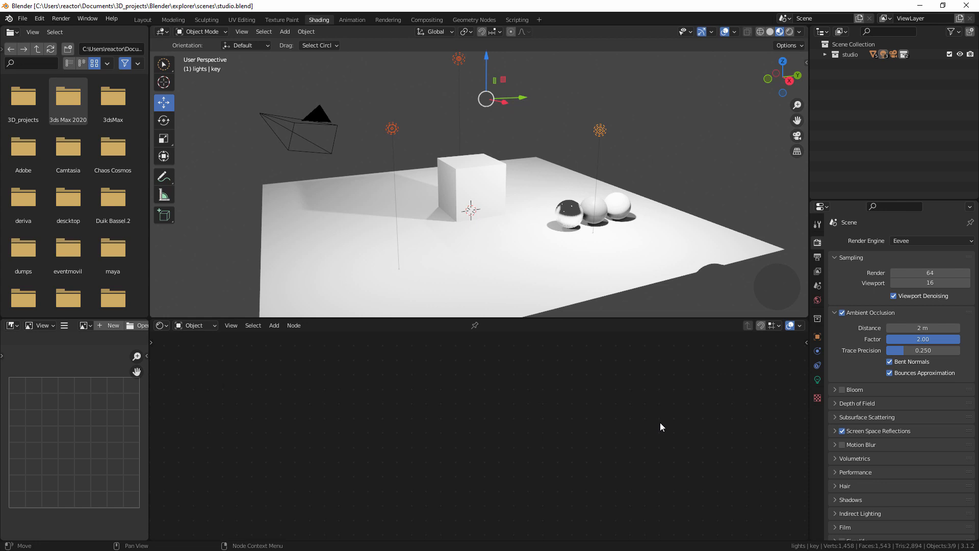